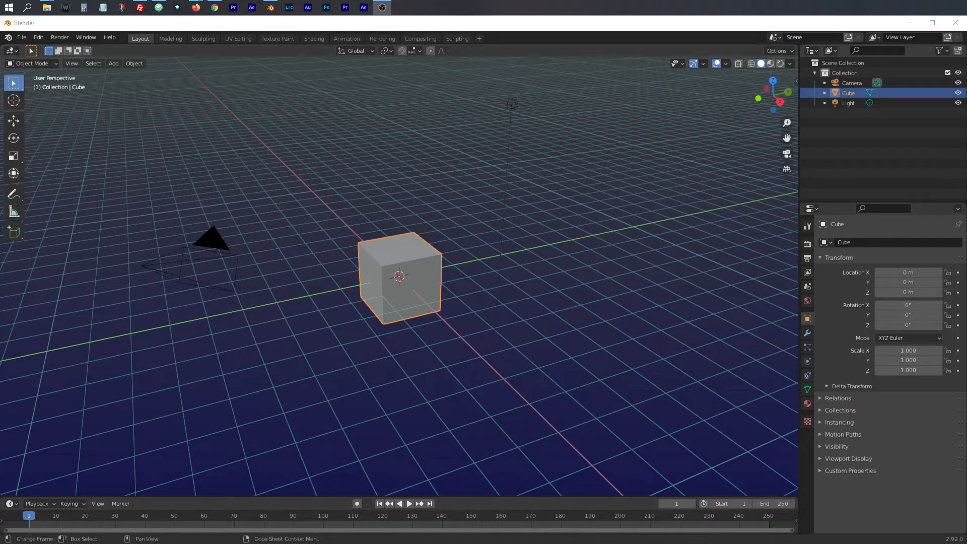
Find the Track.mp4 footage in the Tutorial02 folder in File Explorer and return to Blender.
left_click_drag(465, 543, 419, 71)
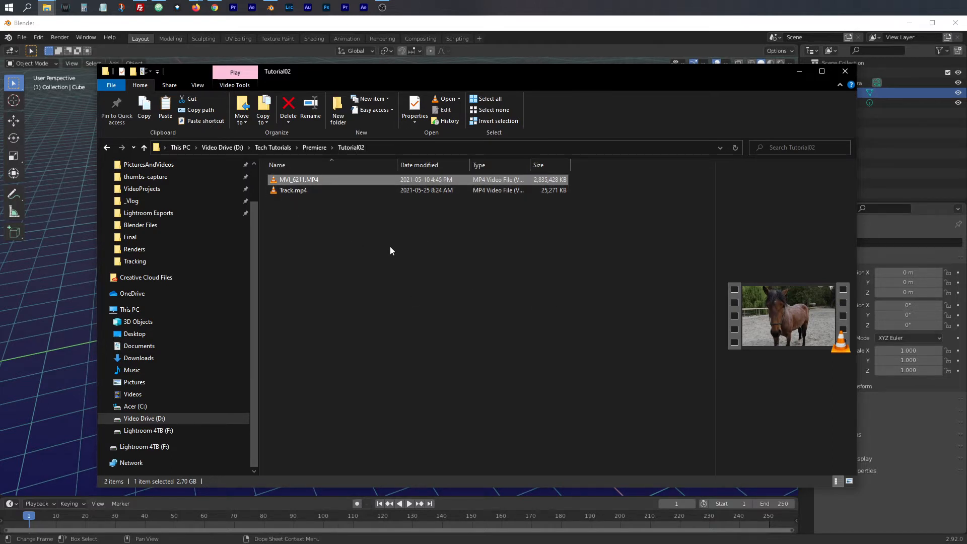
left_click(300, 192)
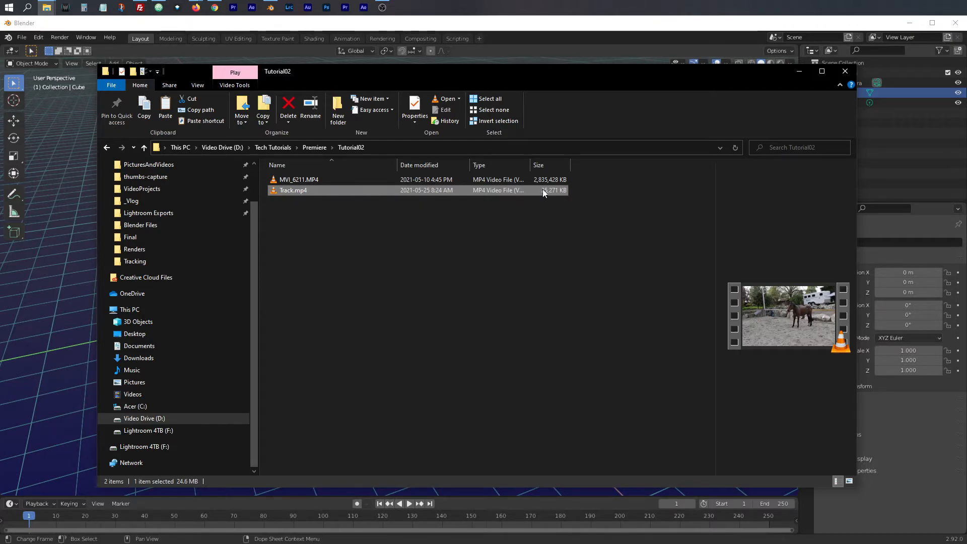
left_click_drag(522, 71, 518, 543)
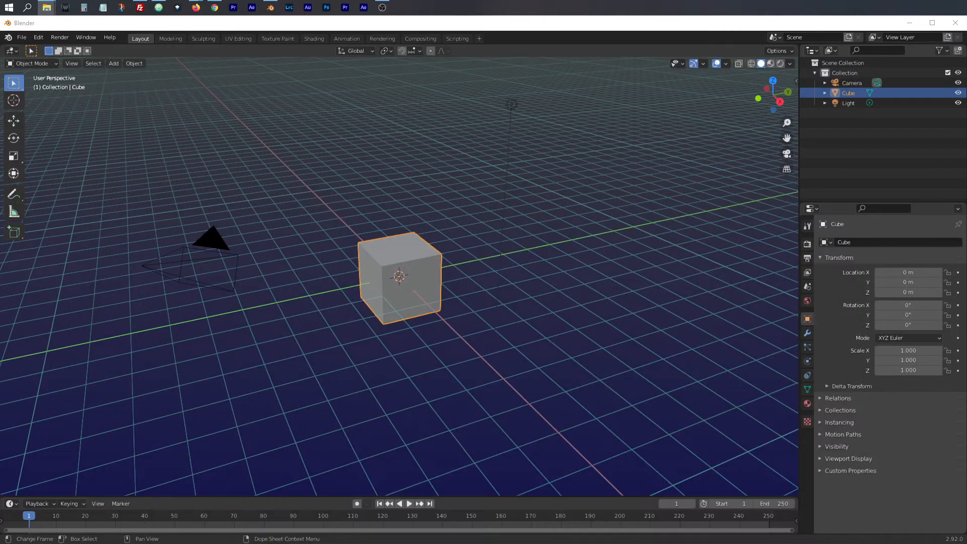
left_click(391, 23)
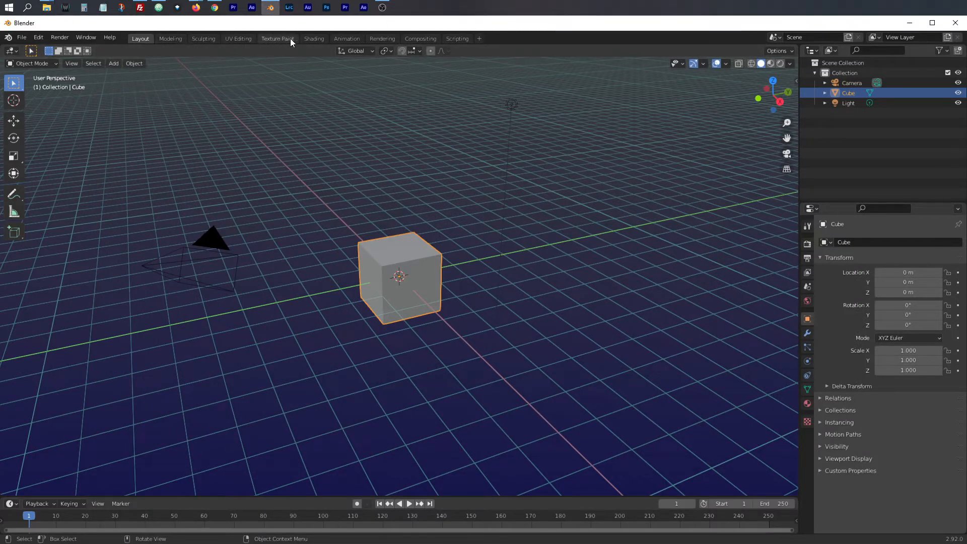
Look through the default workspaces, including UV Editing, Shading, Compositing and Rendering, for one suited to motion tracking.
left_click(172, 39)
left_click(205, 38)
left_click(240, 39)
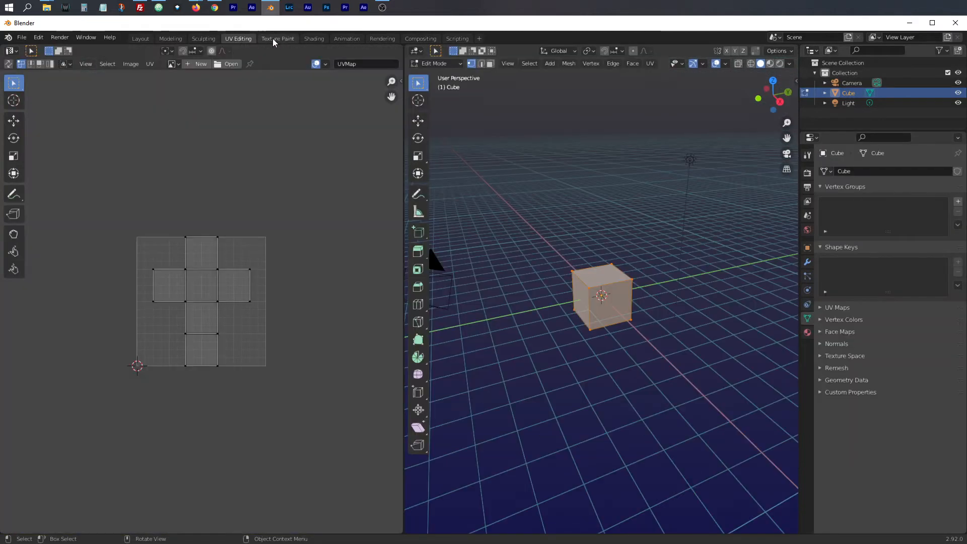
left_click(287, 39)
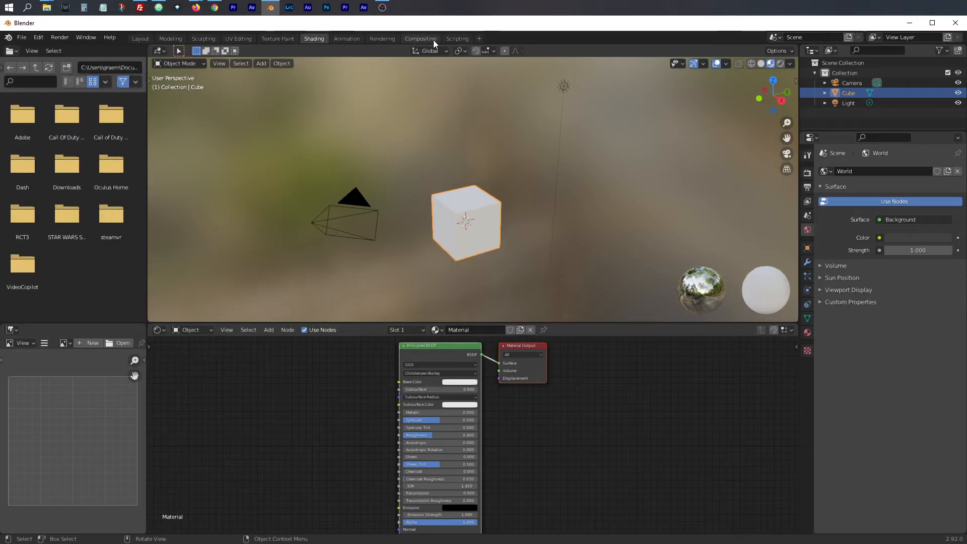
left_click(425, 39)
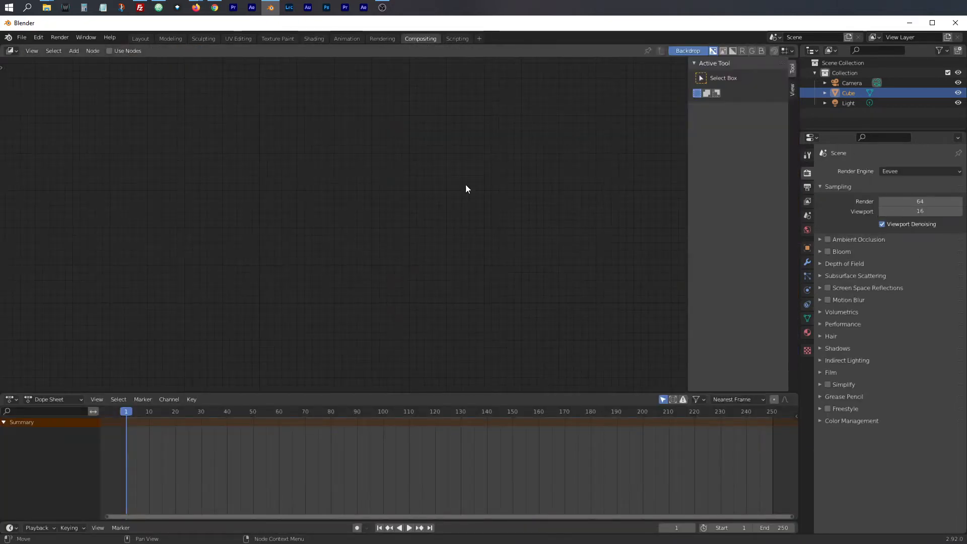
left_click(457, 39)
left_click(382, 39)
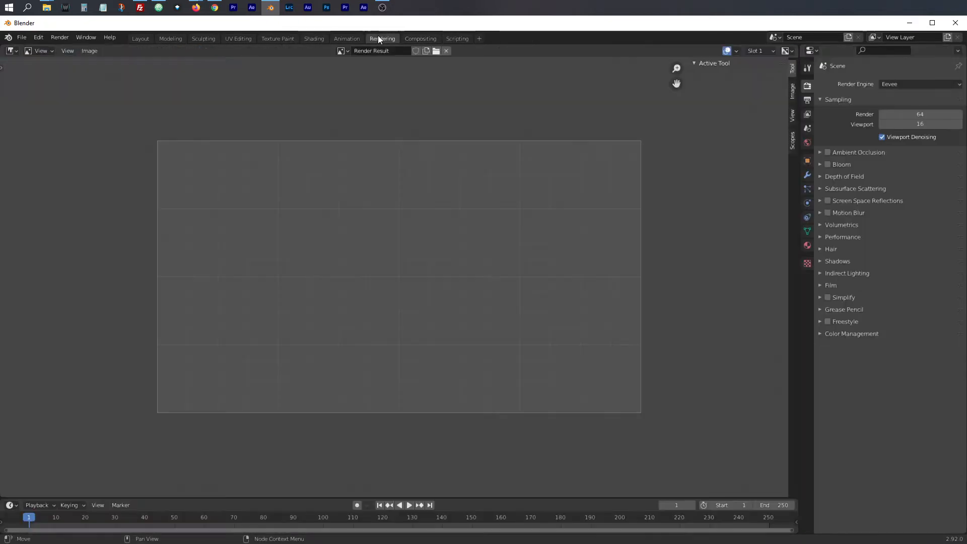
Add the VFX Compositing and Motion Tracking workspaces to the current file.
left_click(480, 39)
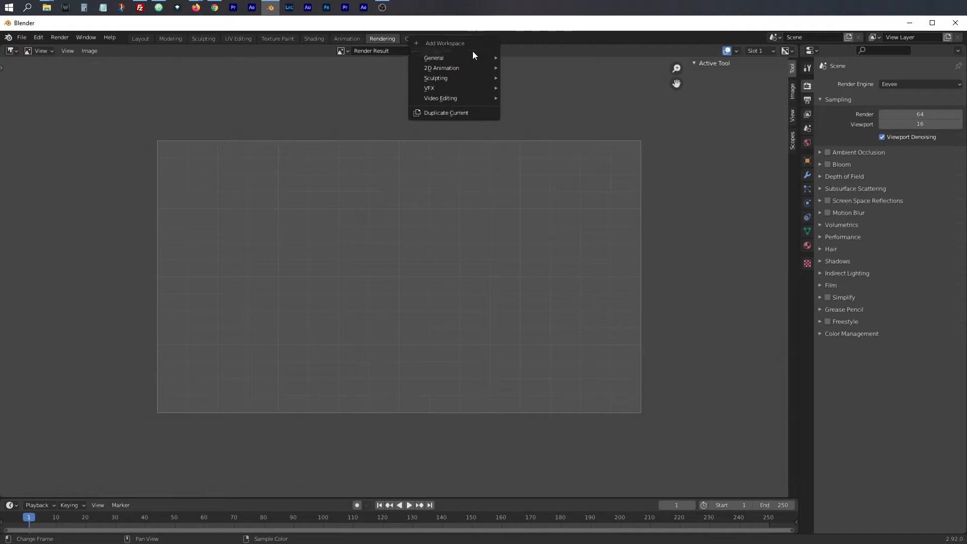
mouse_move(429, 89)
left_click(524, 89)
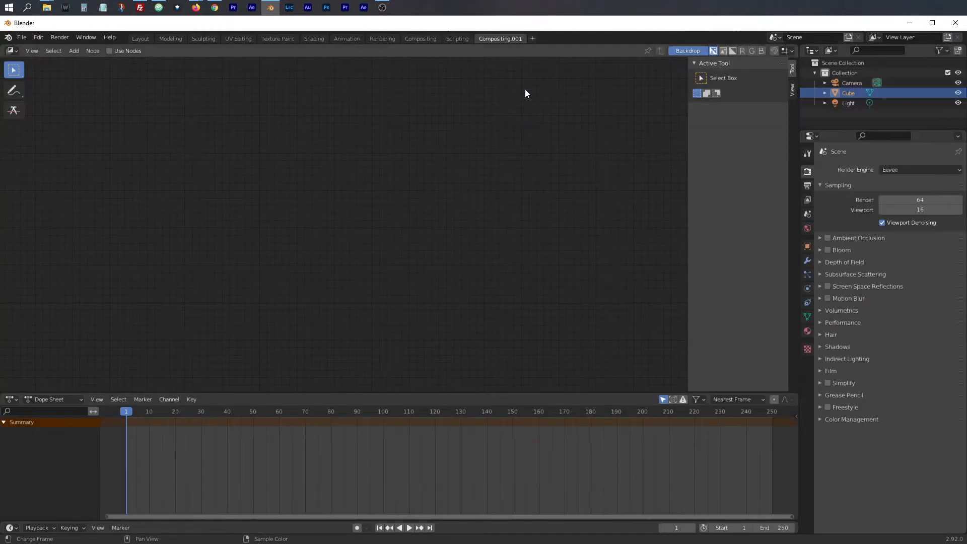
left_click(531, 39)
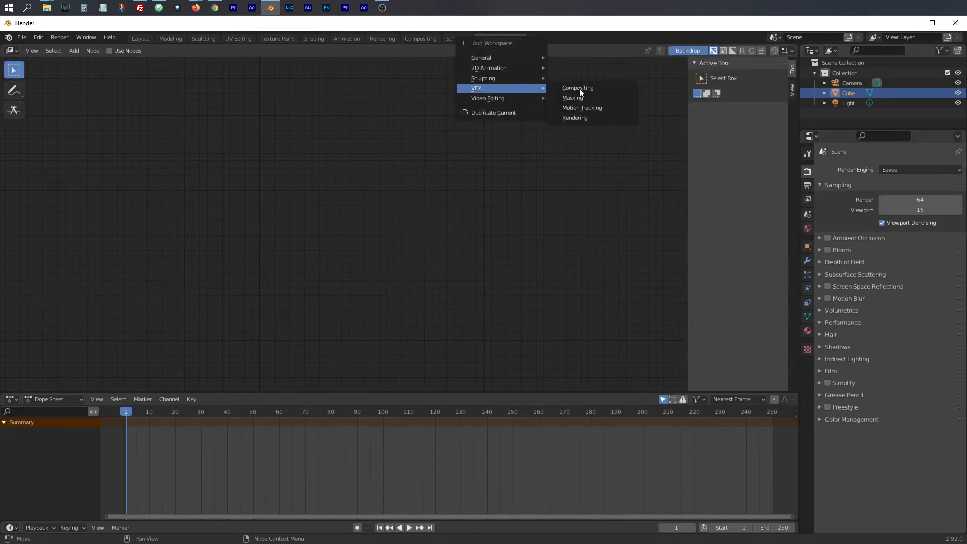
left_click(593, 108)
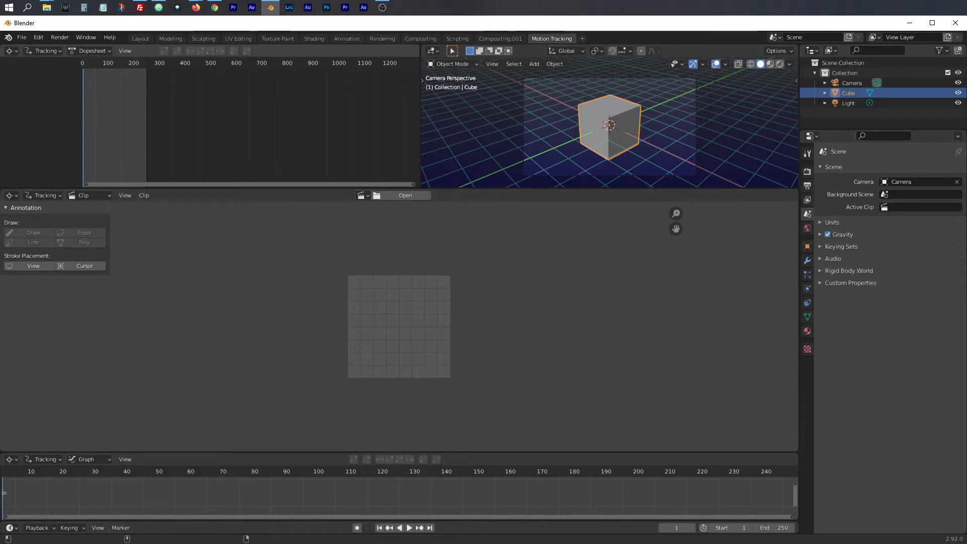
Create a new file from the VFX template without saving the current one.
left_click(22, 38)
mouse_move(26, 46)
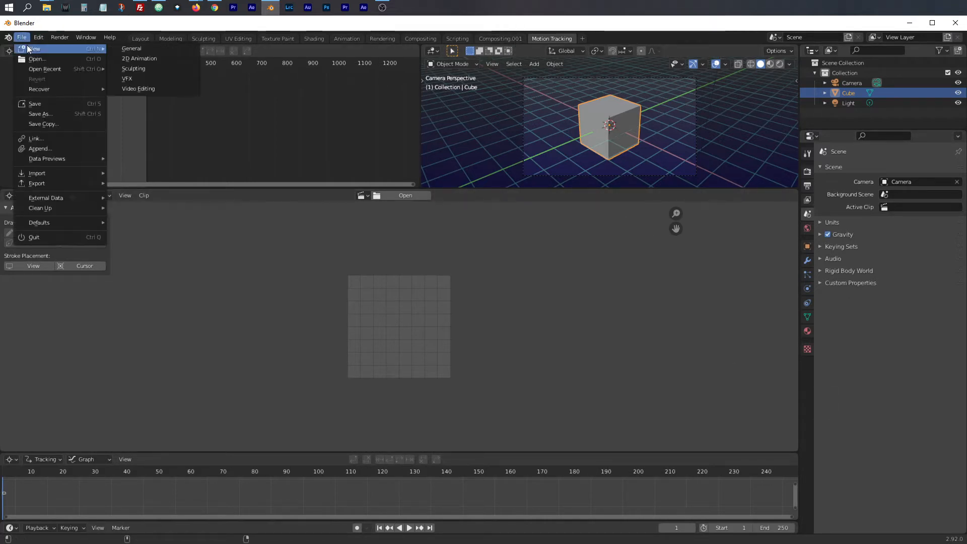
left_click(140, 79)
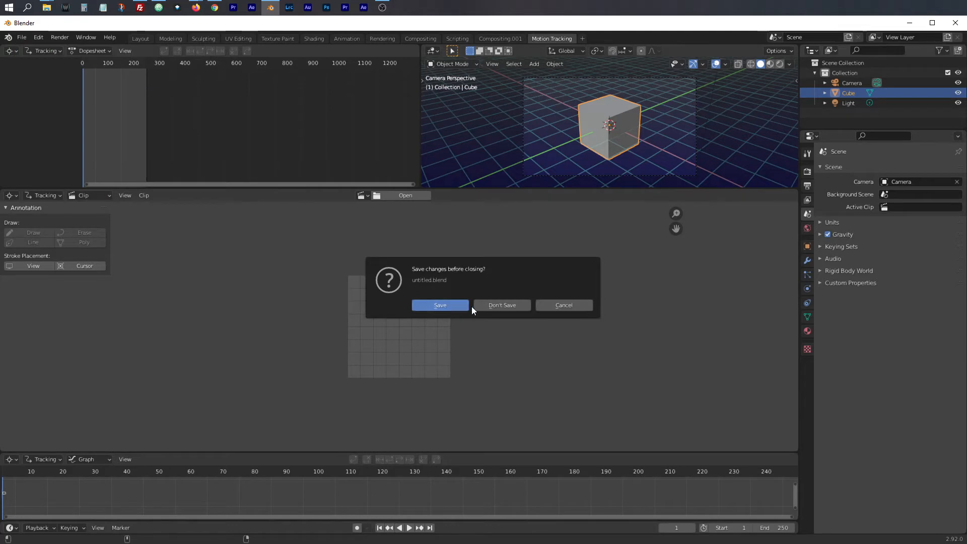
left_click(494, 306)
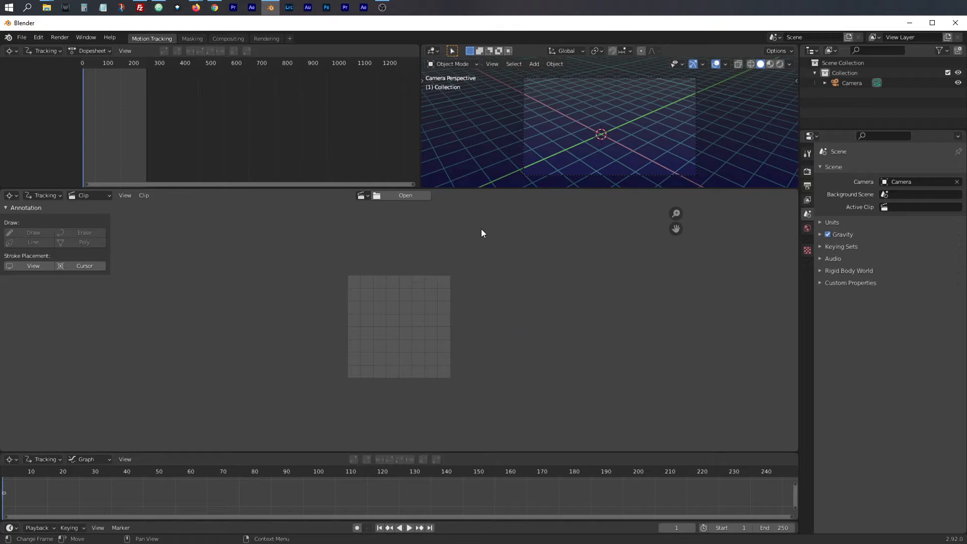
left_click(22, 37)
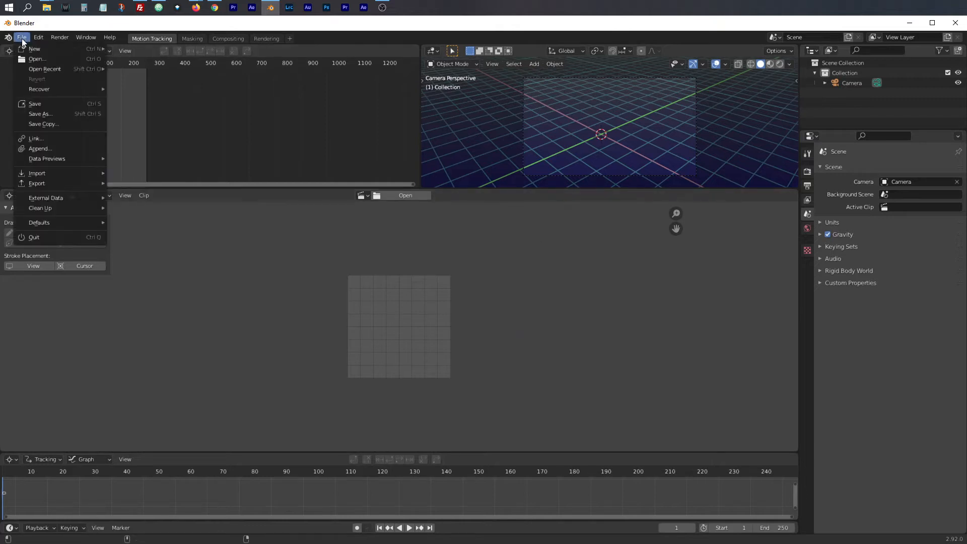
mouse_move(29, 48)
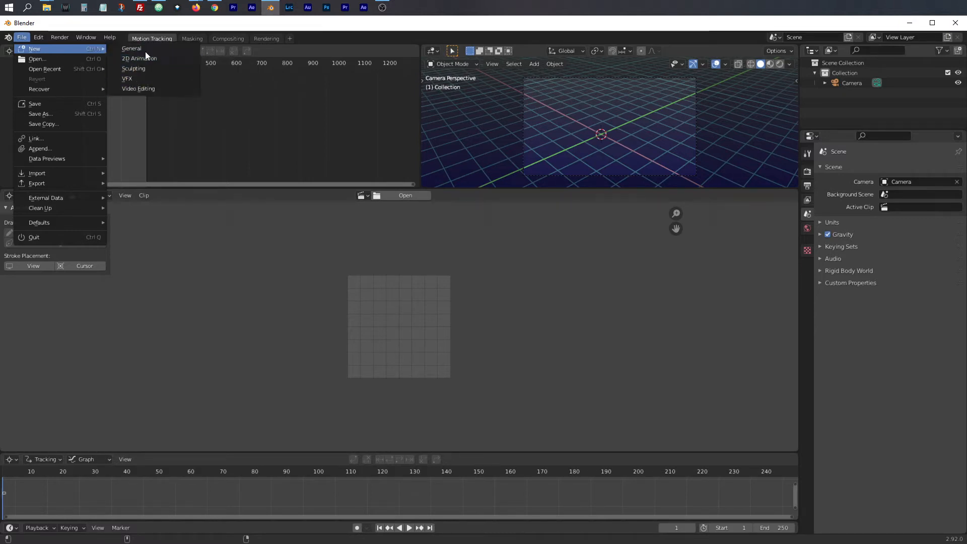
left_click(290, 38)
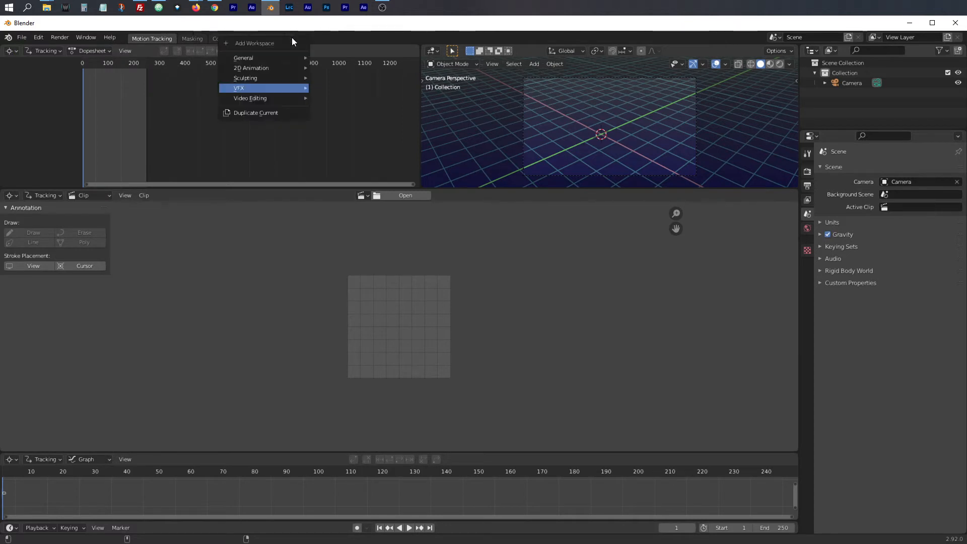
left_click(290, 38)
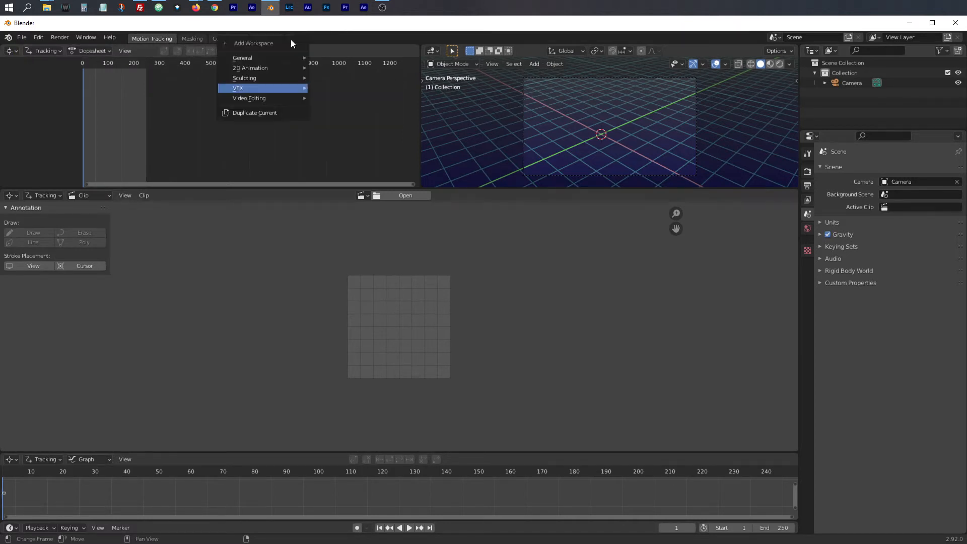
mouse_move(267, 89)
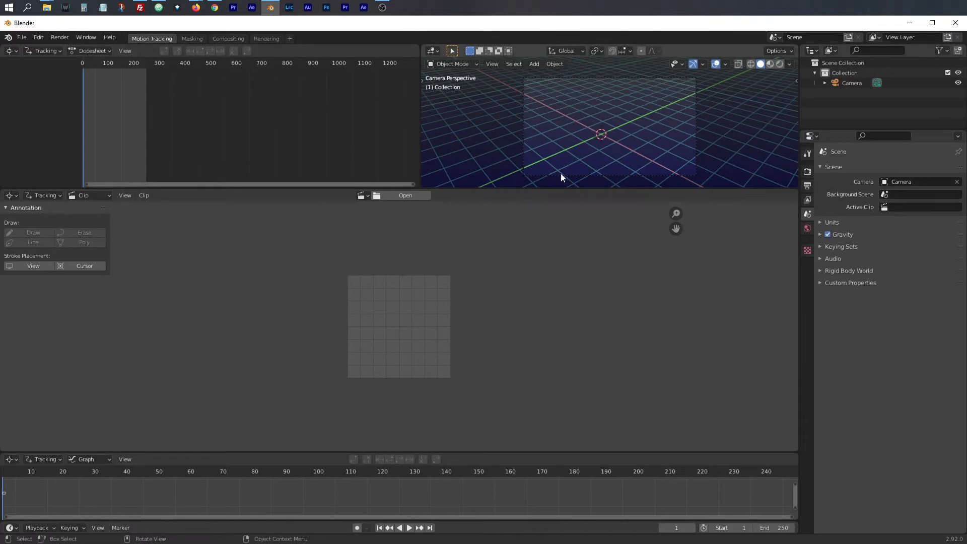
Enlarge the dopesheet and 3D viewport areas by shrinking the movie clip editor below them.
left_click_drag(513, 189, 511, 260)
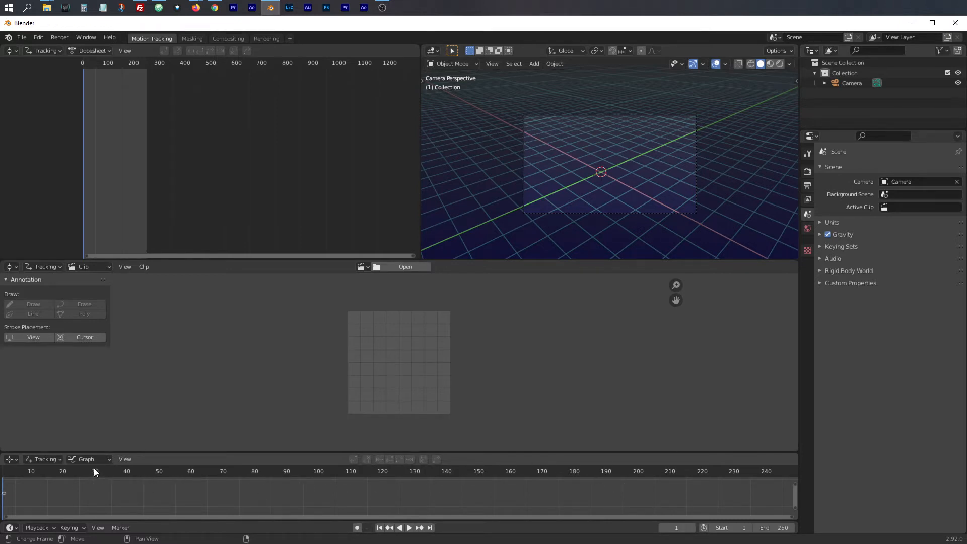
left_click_drag(52, 473, 290, 472)
left_click_drag(198, 462, 3, 481)
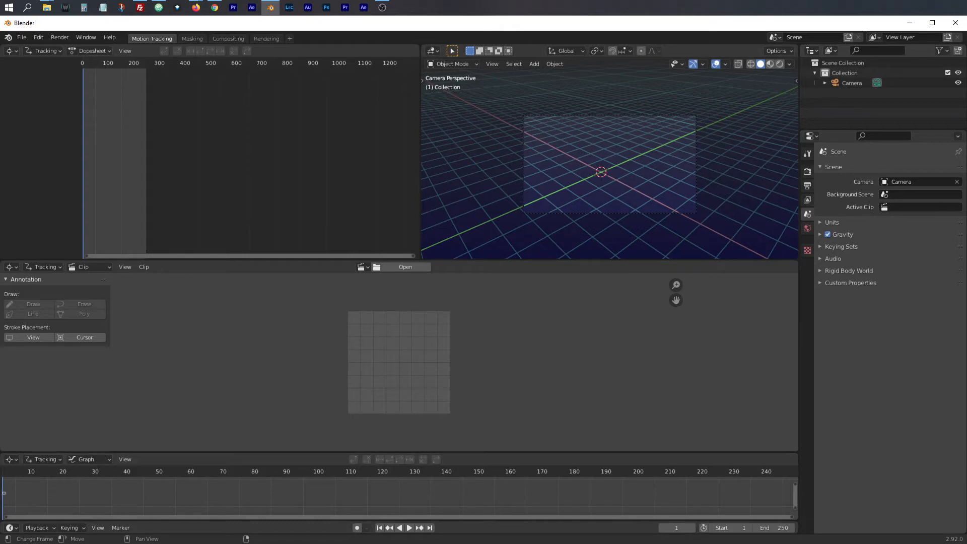
Load Track.mp4 from the Tutorial02 folder in File Explorer into Blender's movie clip editor.
left_click_drag(513, 543, 485, 94)
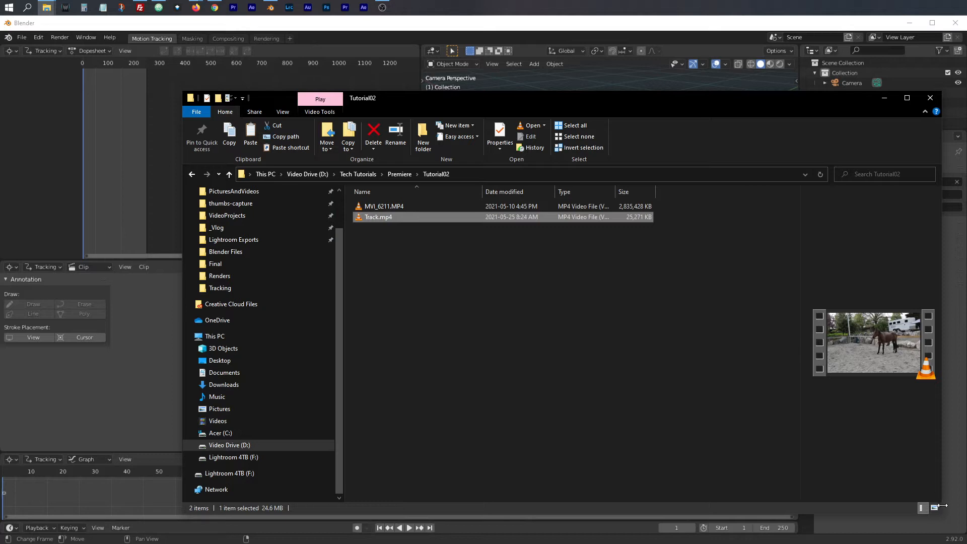
left_click_drag(934, 501, 793, 406)
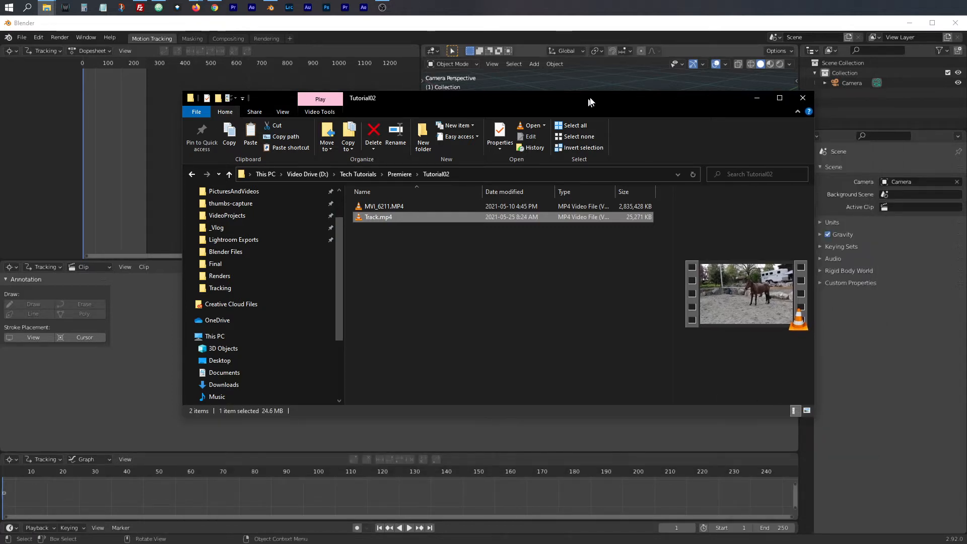
left_click_drag(591, 101, 698, 93)
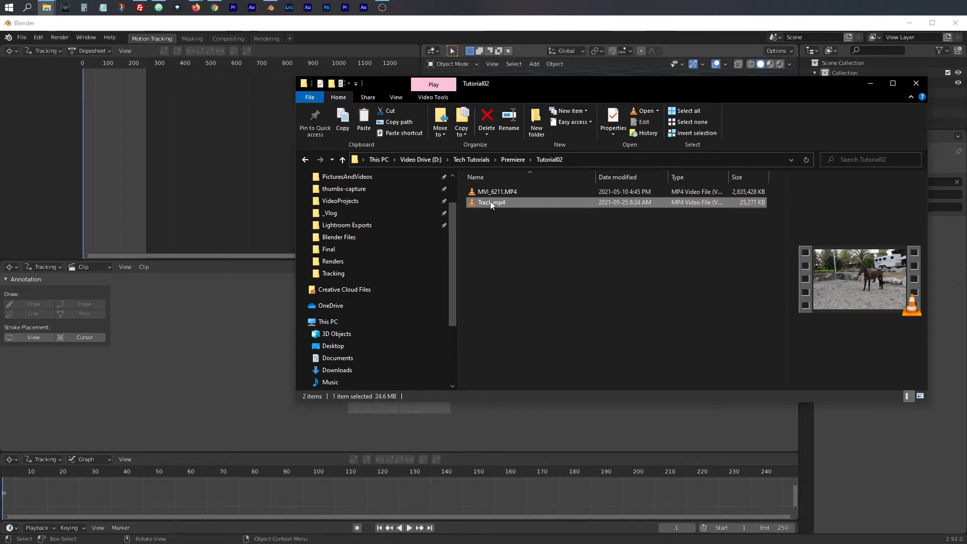
left_click_drag(490, 201, 264, 355)
left_click(733, 428)
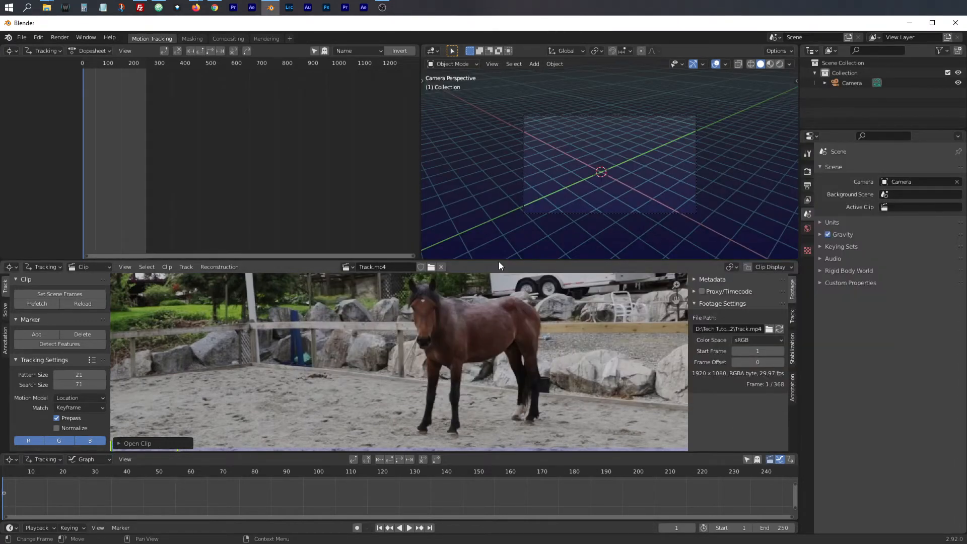
Enlarge the movie clip editor and scrub through the horse footage with the whole scene range fitted in the graph.
left_click_drag(499, 261, 499, 106)
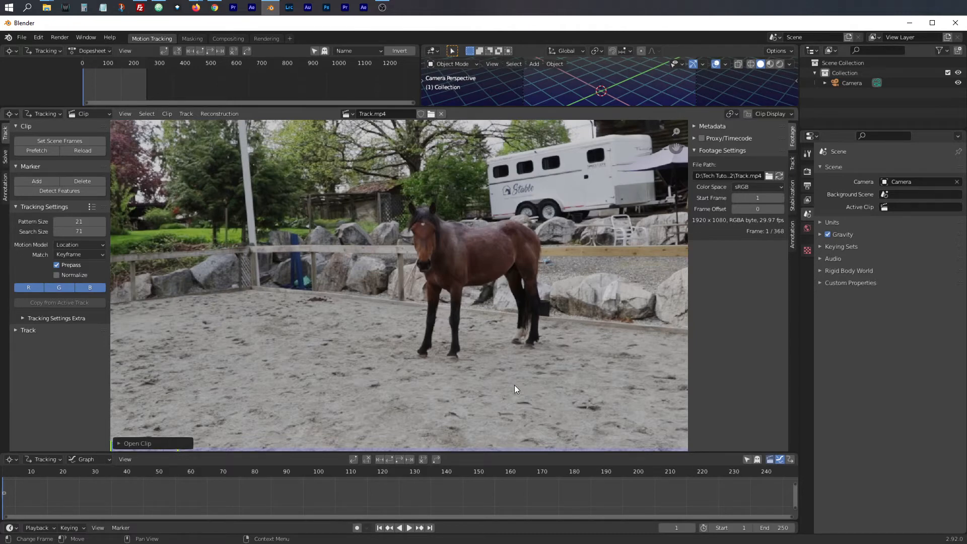
left_click_drag(10, 469, 323, 484)
left_click_drag(411, 484, 776, 473)
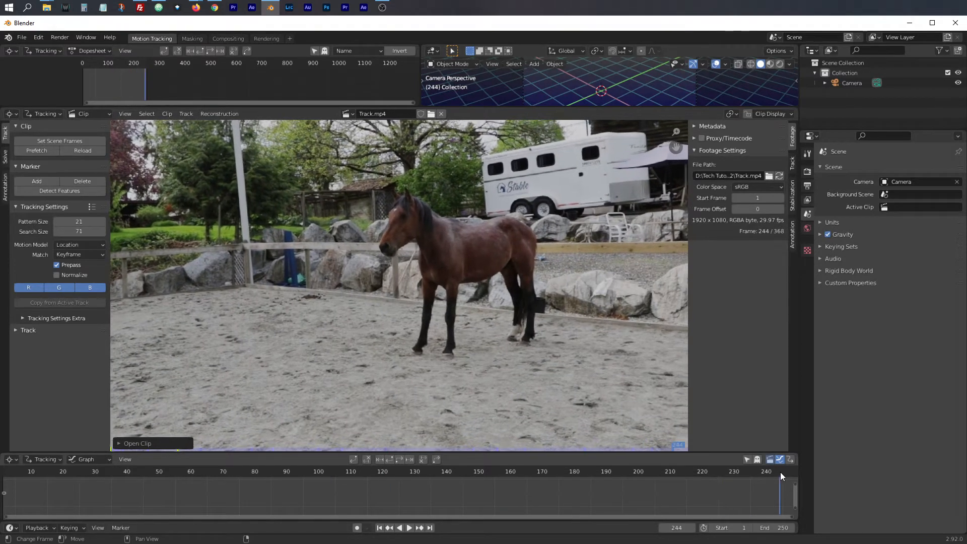
left_click(546, 482)
key("Home")
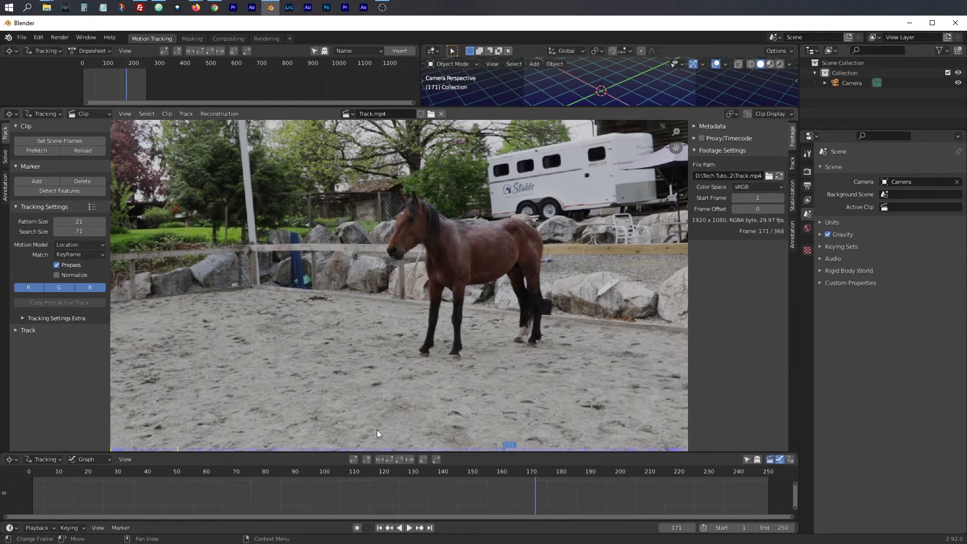
left_click_drag(547, 471, 703, 473)
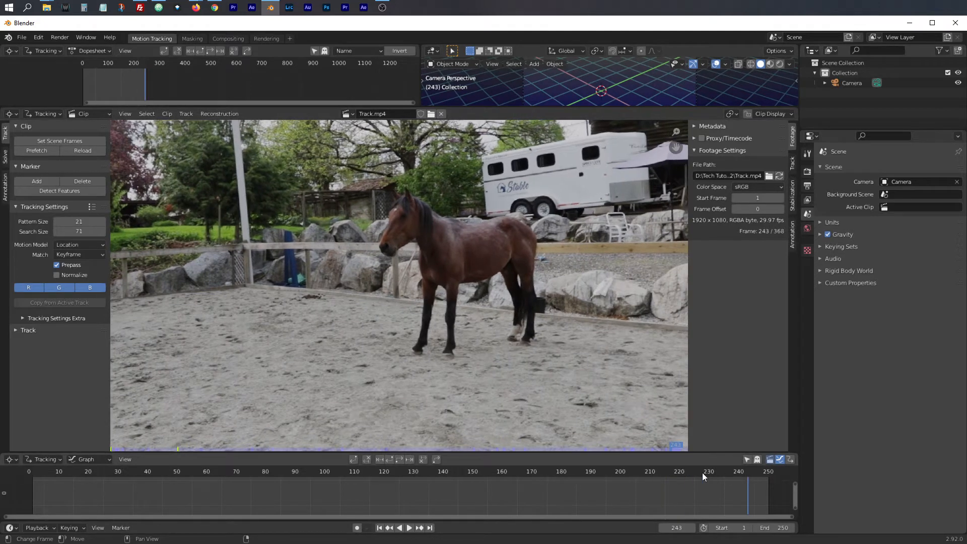
left_click_drag(348, 470, 340, 467)
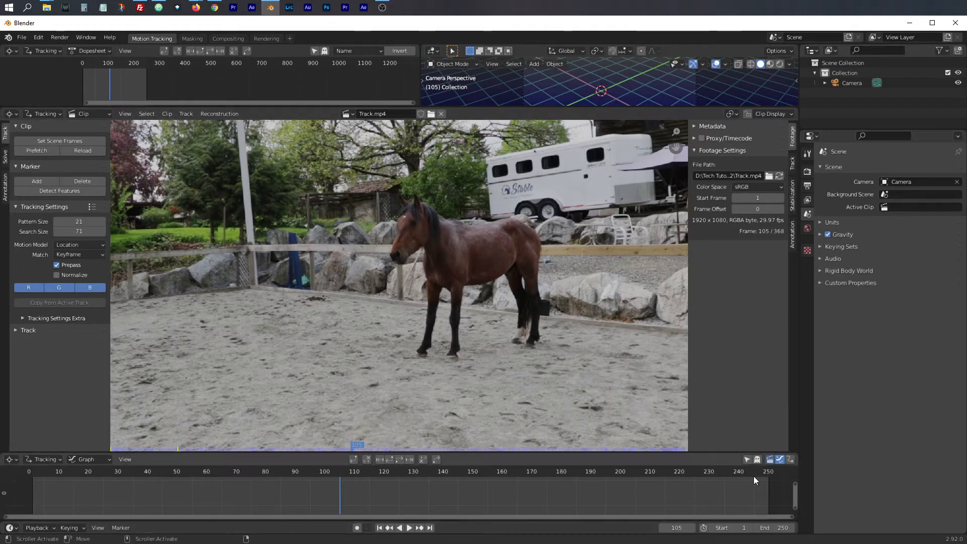
Scrub past the scene's end to frame 303 and match the scene frame range to the clip's length.
left_click_drag(740, 473, 781, 475)
scroll(757, 481, "down", 2)
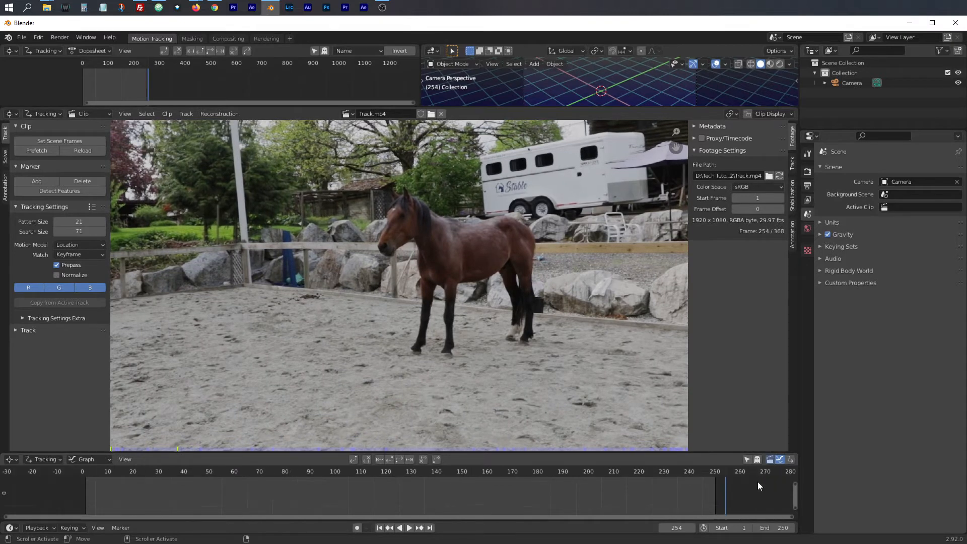
scroll(605, 487, "down", 2)
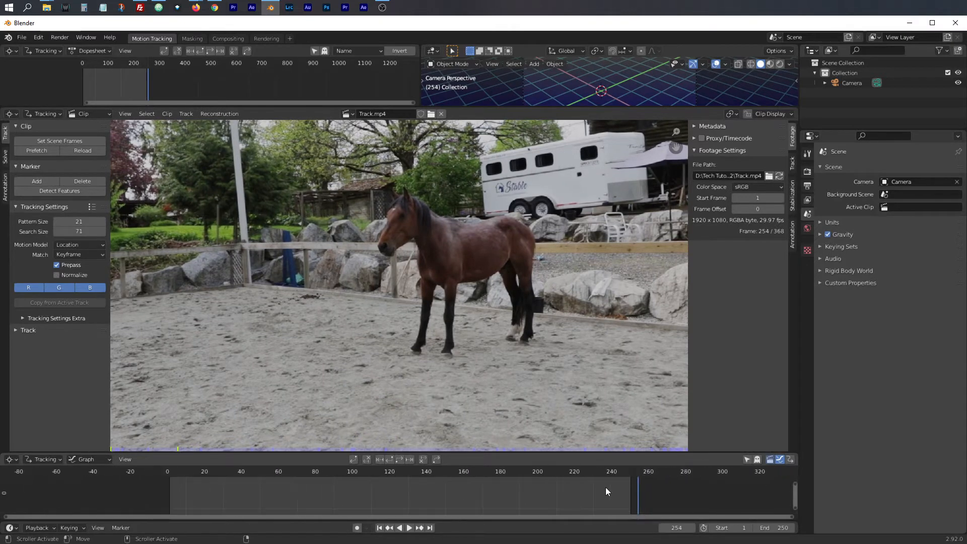
left_click_drag(679, 470, 769, 471)
left_click(729, 471)
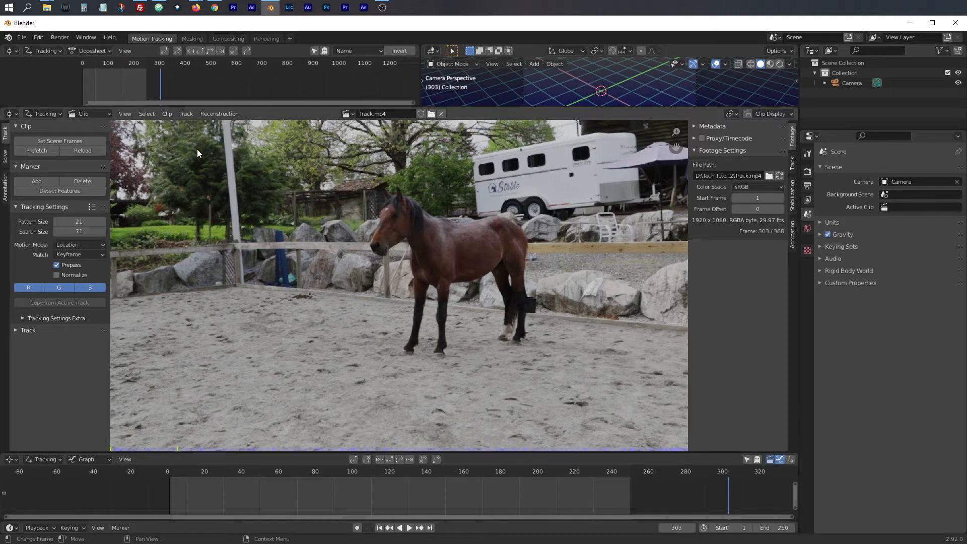
left_click(49, 140)
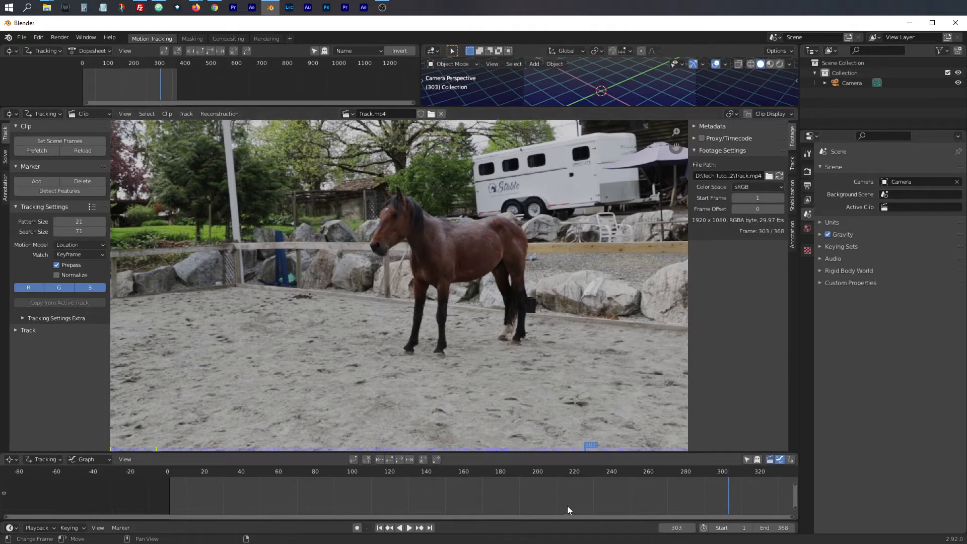
Check the last frames of the clip for missing picture and set the scene's end frame to 366.
scroll(567, 506, "down", 2)
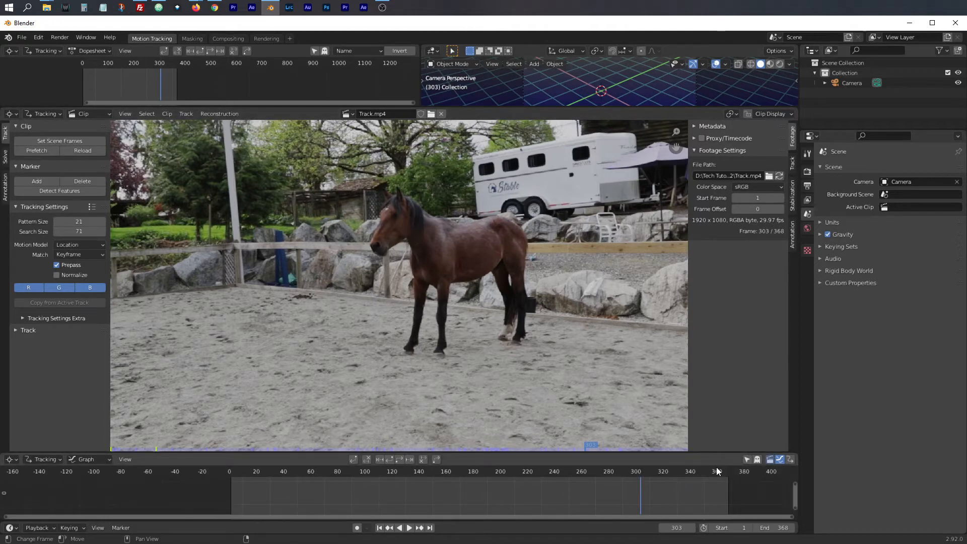
mouse_move(716, 467)
left_mouse_down()
mouse_move(700, 469)
mouse_move(723, 469)
left_mouse_up()
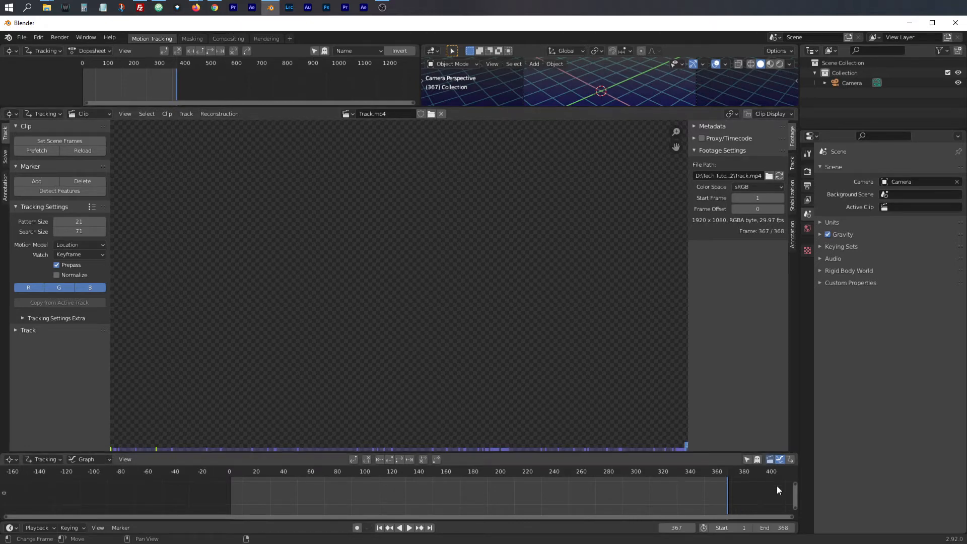
scroll(761, 494, "up", 2)
middle_click_drag(740, 495, 485, 495)
scroll(589, 502, "up", 2)
scroll(589, 501, "up", 2)
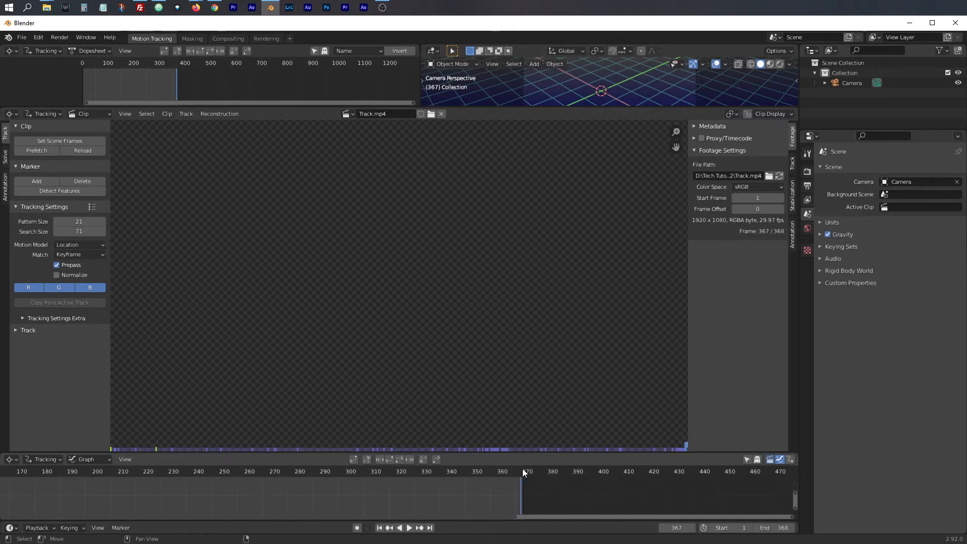
key("Left")
key("Right")
left_click(519, 469)
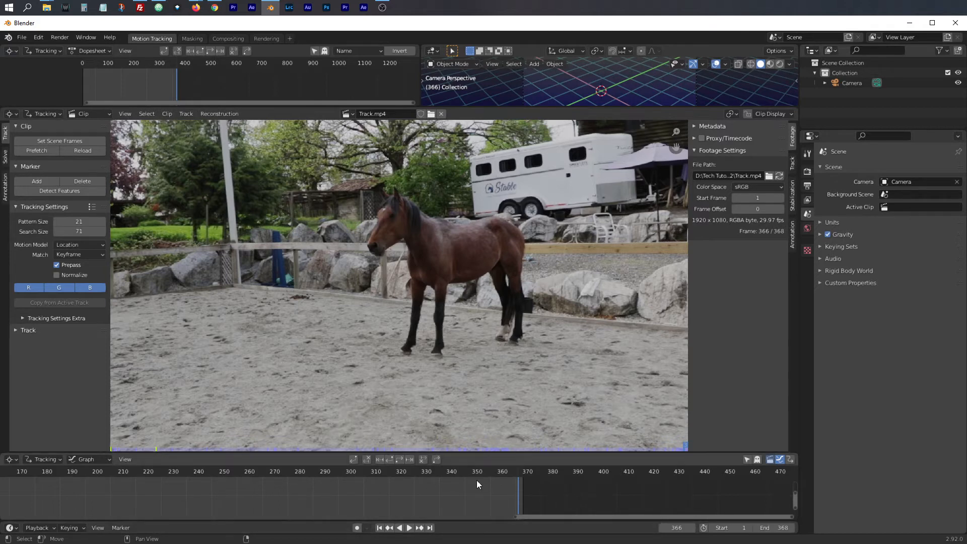
left_click(783, 527)
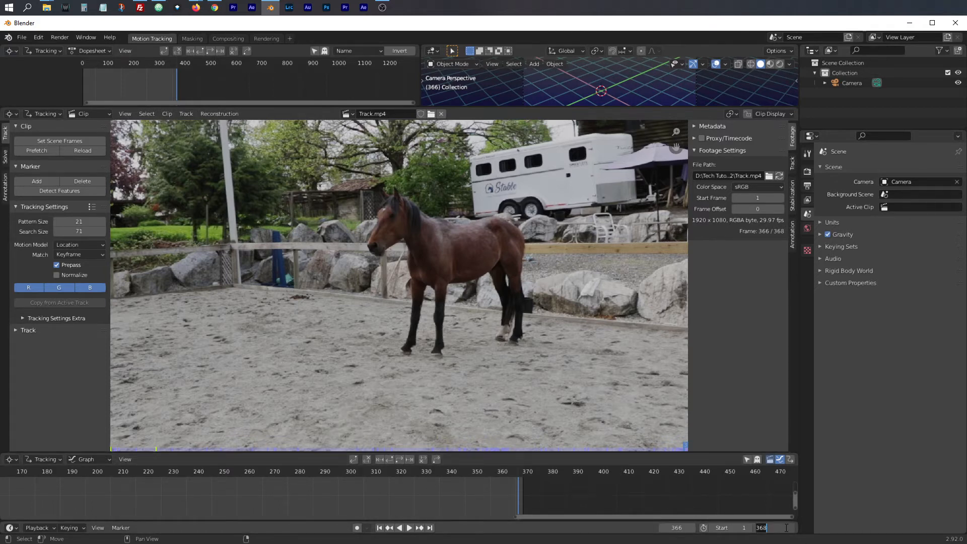
type("366")
key("Return")
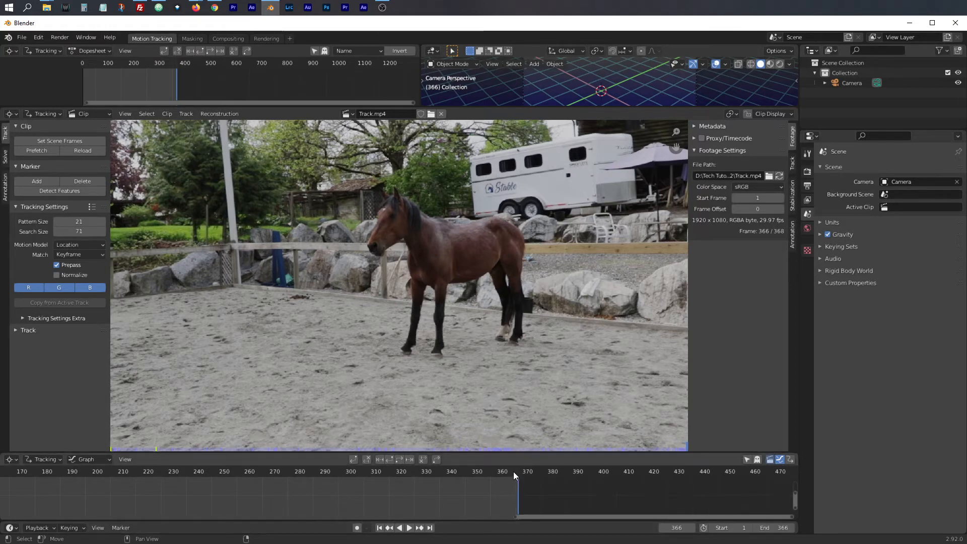
Scrub back to frame 348 and prefetch the clip's frames into the cache.
left_click_drag(513, 471, 472, 470)
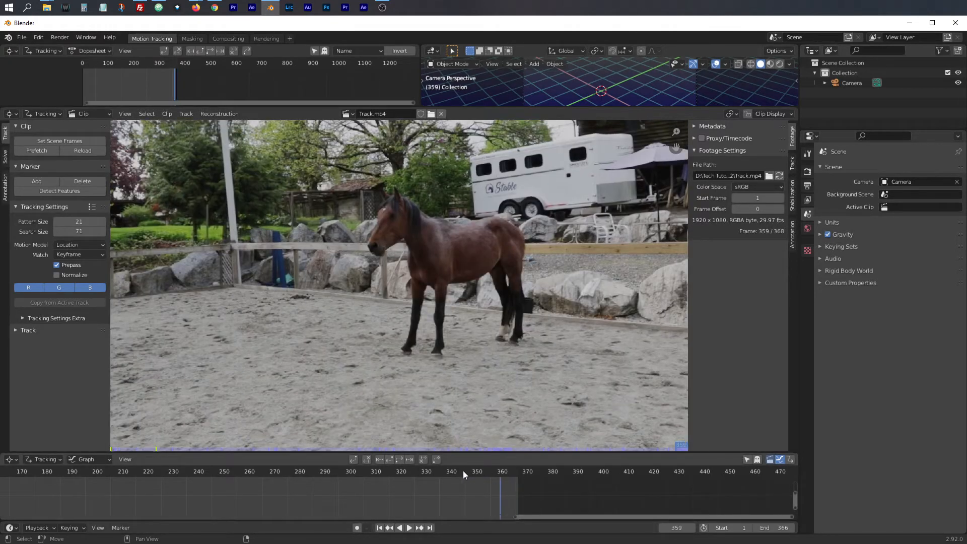
left_click_drag(530, 518, 258, 519)
scroll(359, 493, "down", 2)
scroll(359, 493, "down", 2)
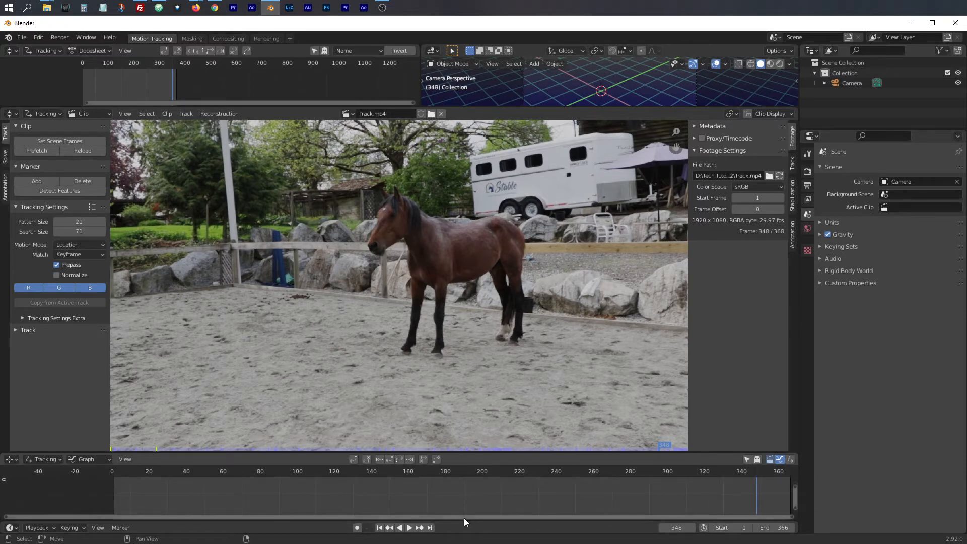
left_click_drag(464, 517, 510, 517)
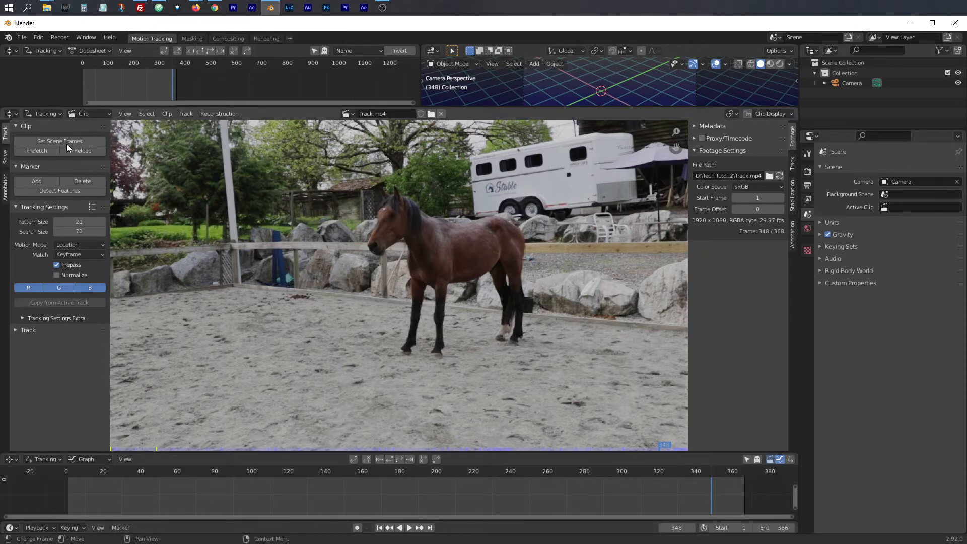
left_click(37, 150)
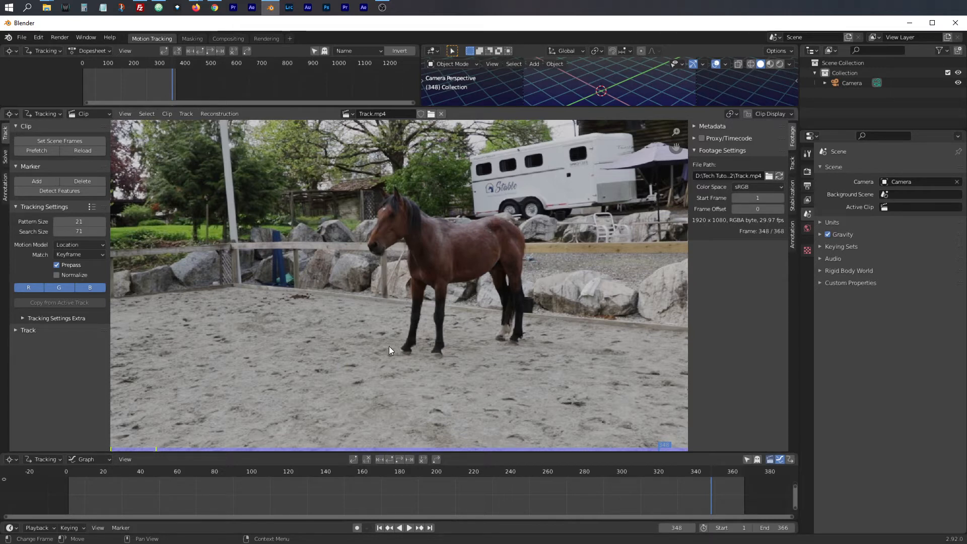
Scrub the cached horse footage between frames 92 and 243, finishing at frame 115.
left_click(237, 468)
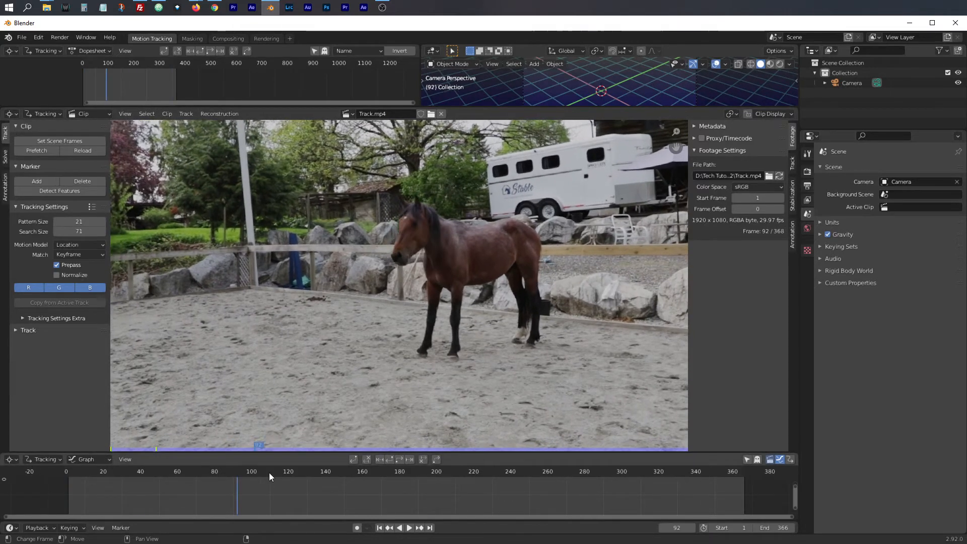
mouse_move(269, 474)
left_mouse_down()
mouse_move(717, 474)
mouse_move(56, 472)
mouse_move(758, 476)
mouse_move(65, 475)
mouse_move(734, 472)
mouse_move(74, 468)
mouse_move(658, 466)
mouse_move(146, 463)
mouse_move(281, 464)
left_mouse_up()
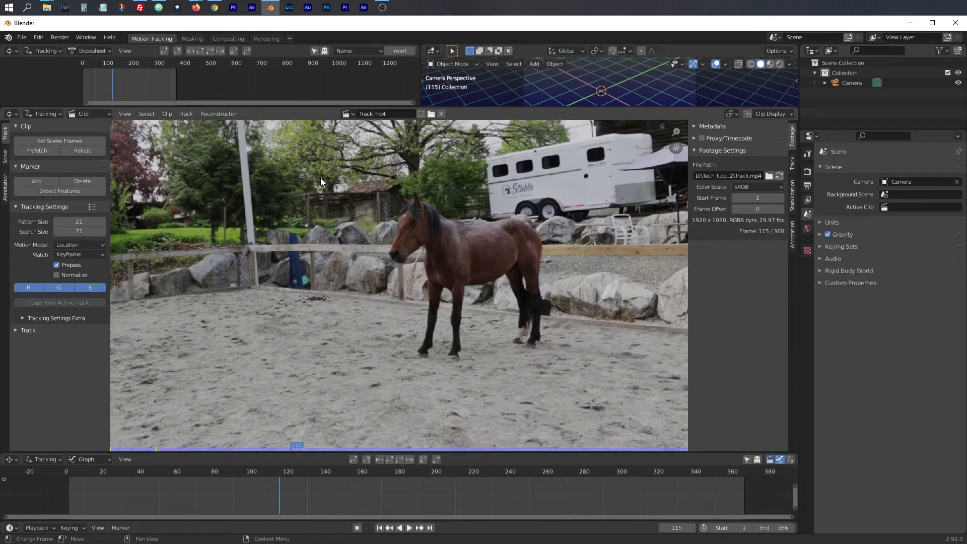
left_click_drag(286, 474, 516, 472)
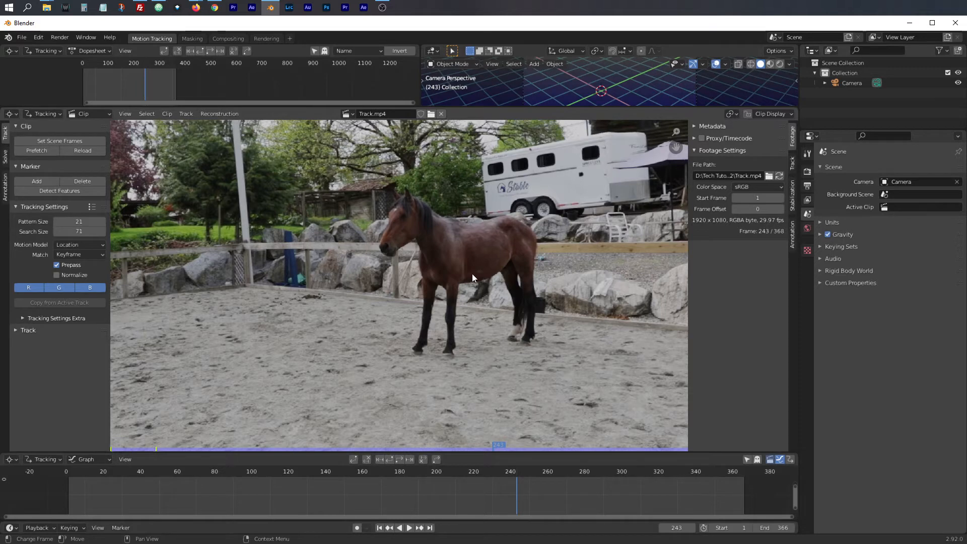
left_click_drag(453, 470, 279, 478)
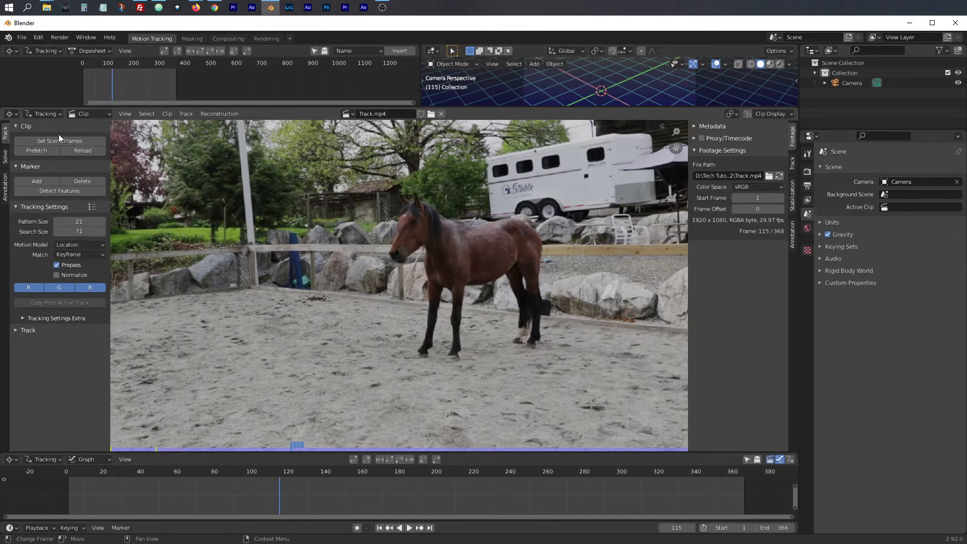
Look through the clip editor's Solve and Annotation tools and return to the Track tools.
left_click(5, 160)
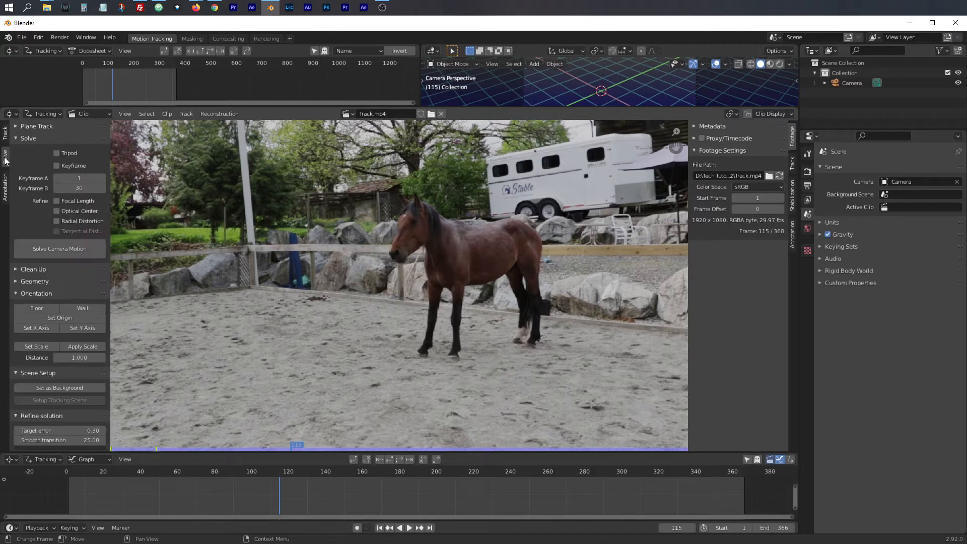
left_click(4, 196)
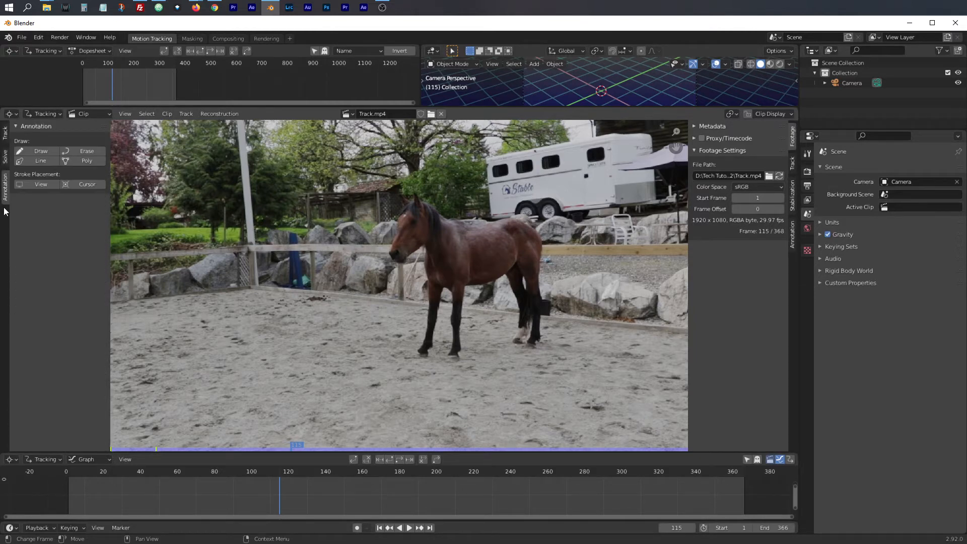
left_click(5, 158)
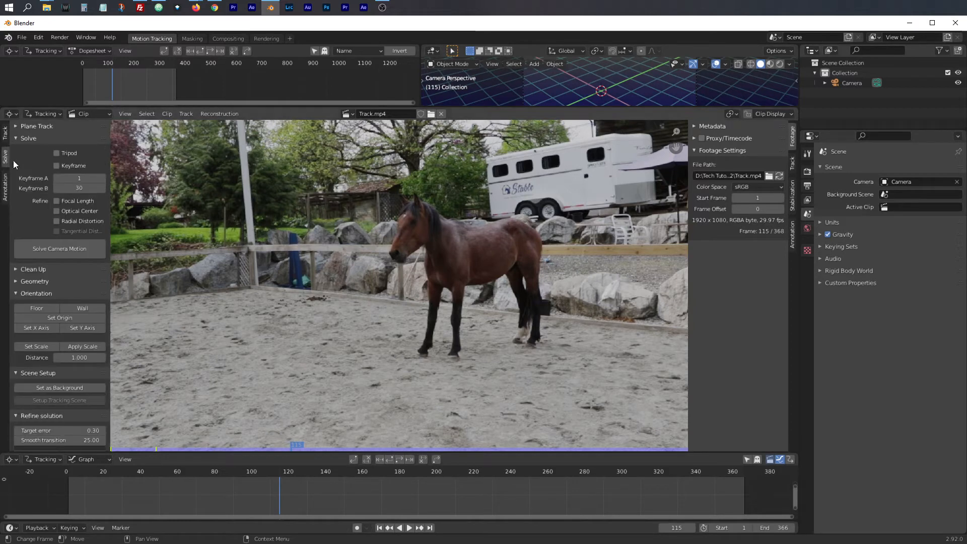
left_click(6, 137)
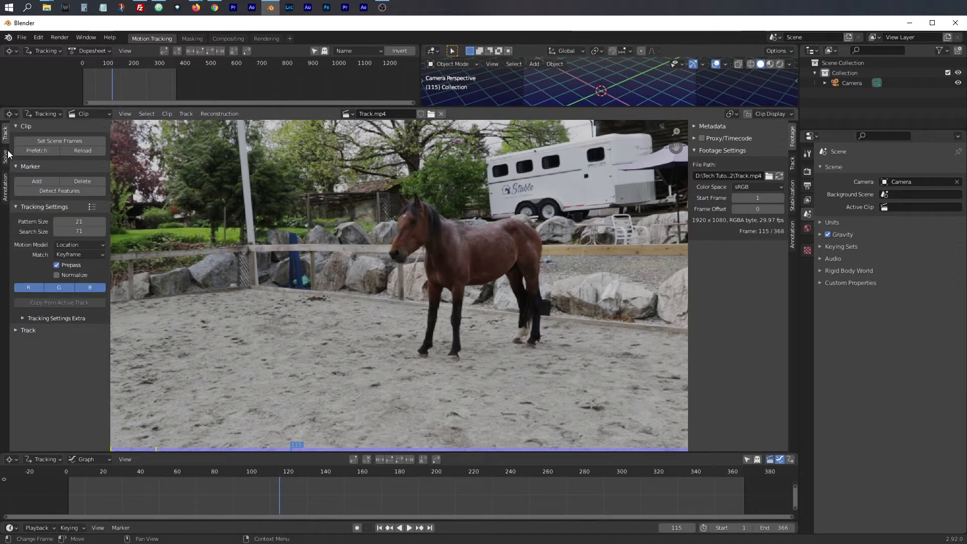
left_click(6, 156)
left_click(6, 137)
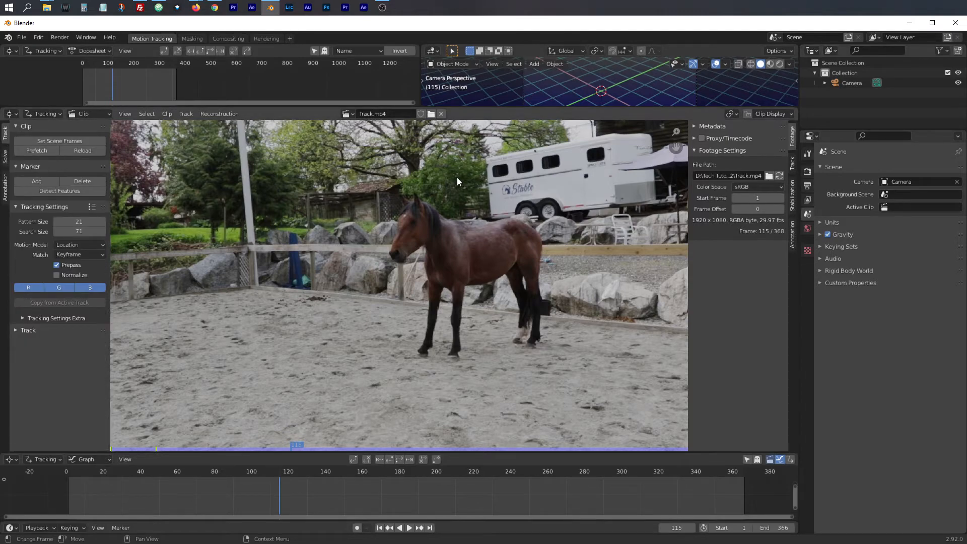
Review how the sand in front of the horse moves up to frame 150 and set the tracking motion model to Affine.
scroll(445, 261, "down", 3)
scroll(445, 261, "up", 3)
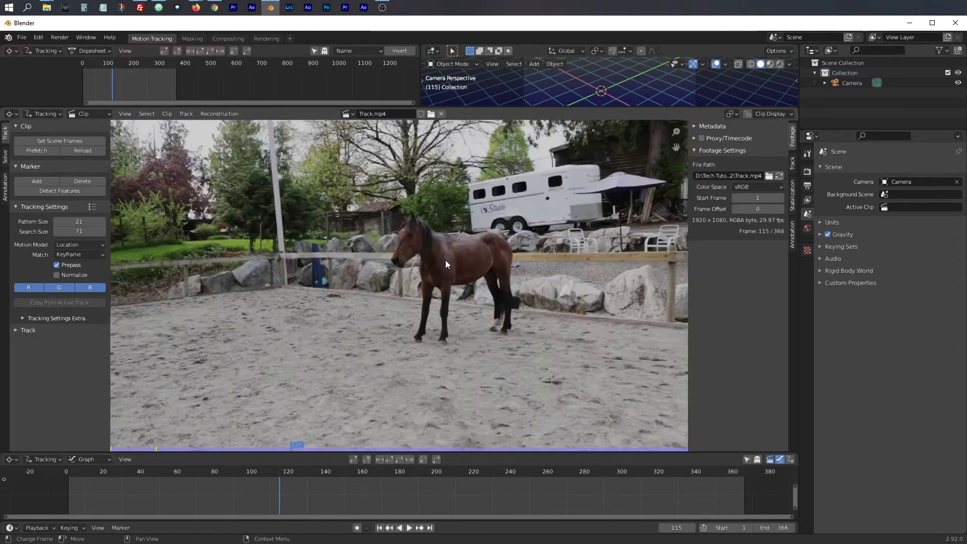
scroll(445, 260, "down", 3)
scroll(445, 259, "up", 6)
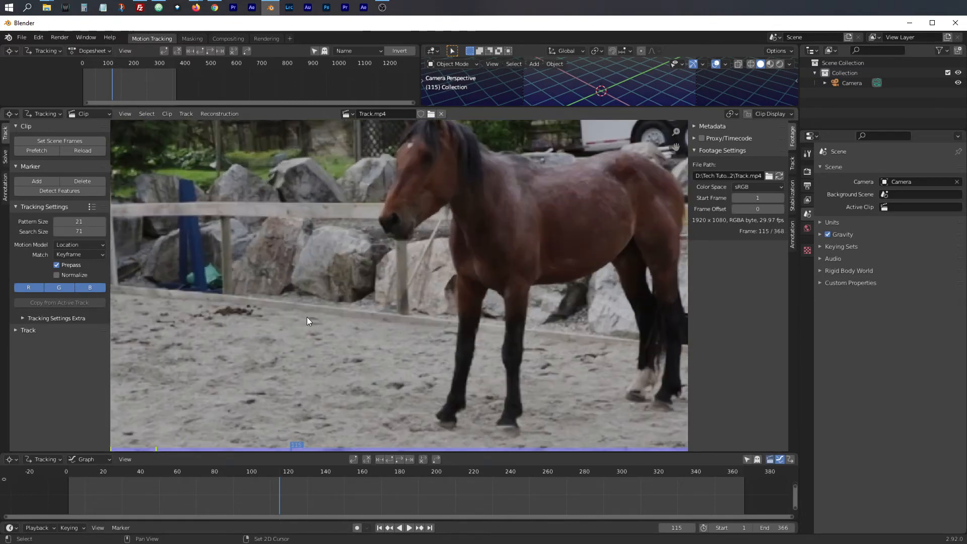
middle_click_drag(313, 336, 474, 205)
middle_click_drag(562, 323, 460, 260)
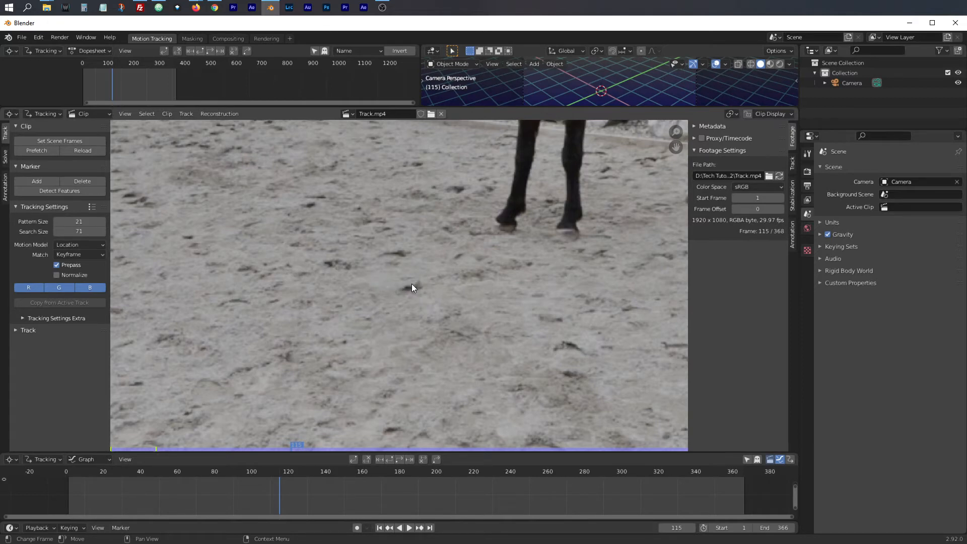
left_click(73, 244)
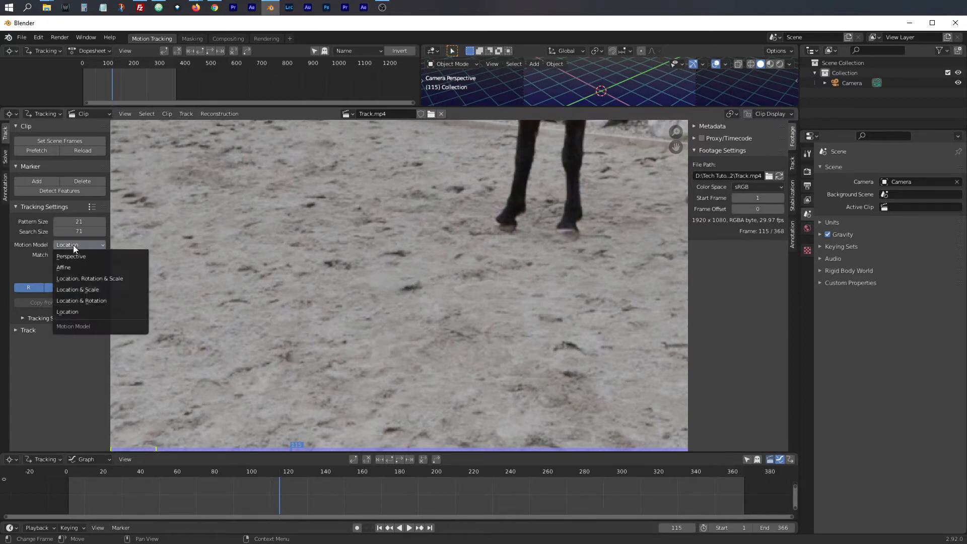
left_click(73, 244)
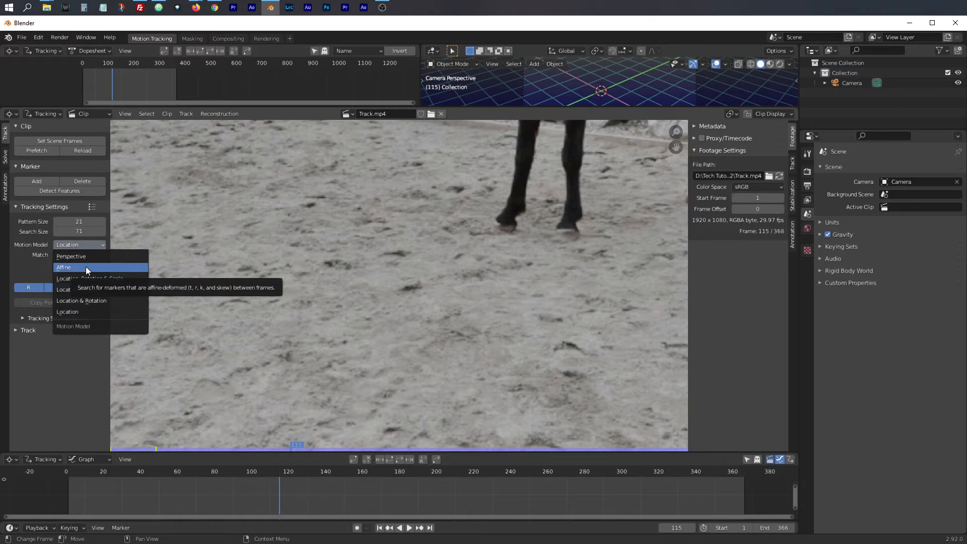
left_click_drag(283, 469, 344, 491)
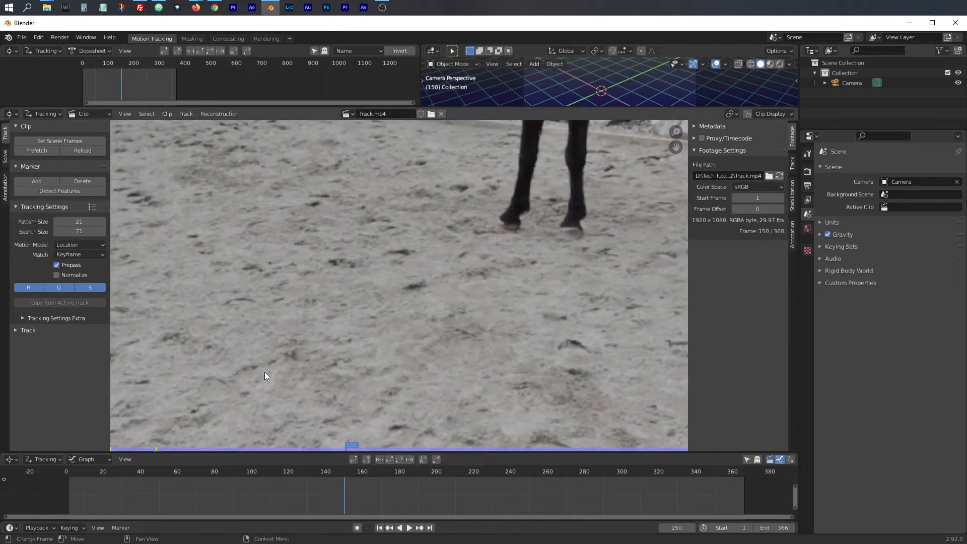
left_click(57, 246)
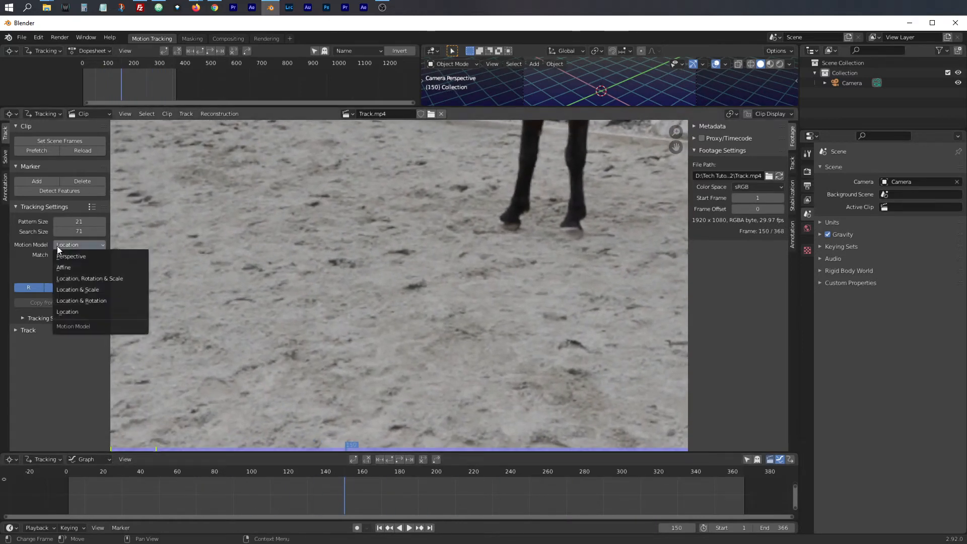
left_click(77, 268)
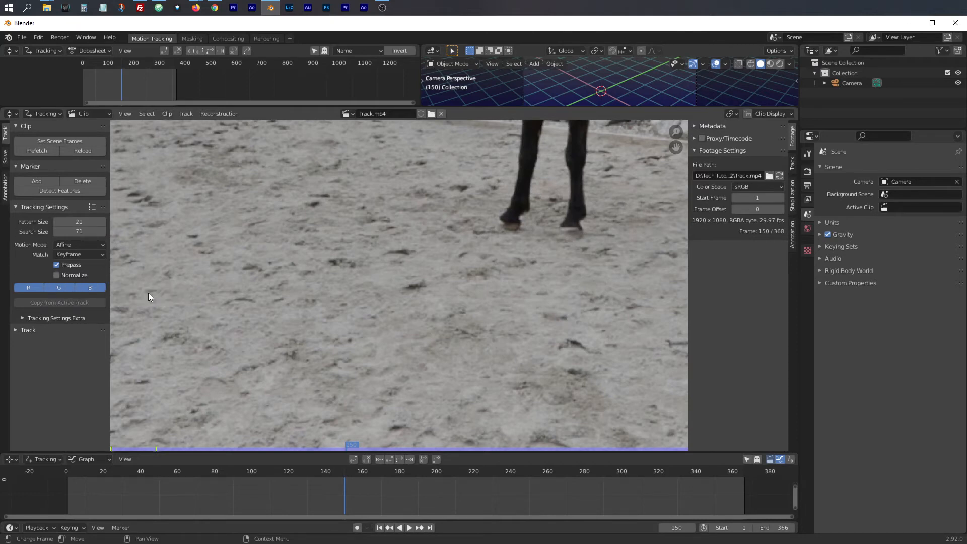
Return to frame 1 and set the tracking pattern match to Previous frame.
left_click(88, 257)
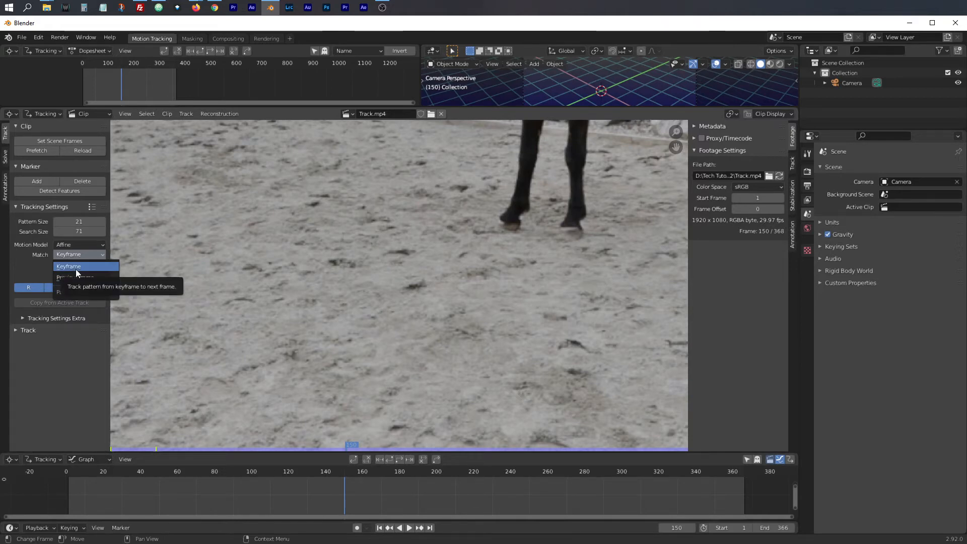
left_click(76, 266)
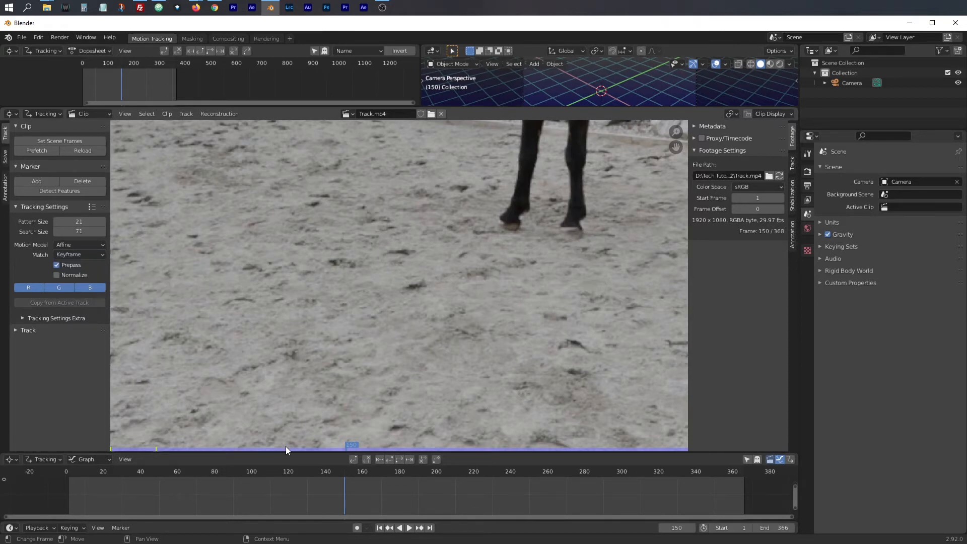
left_click_drag(324, 473, 69, 482)
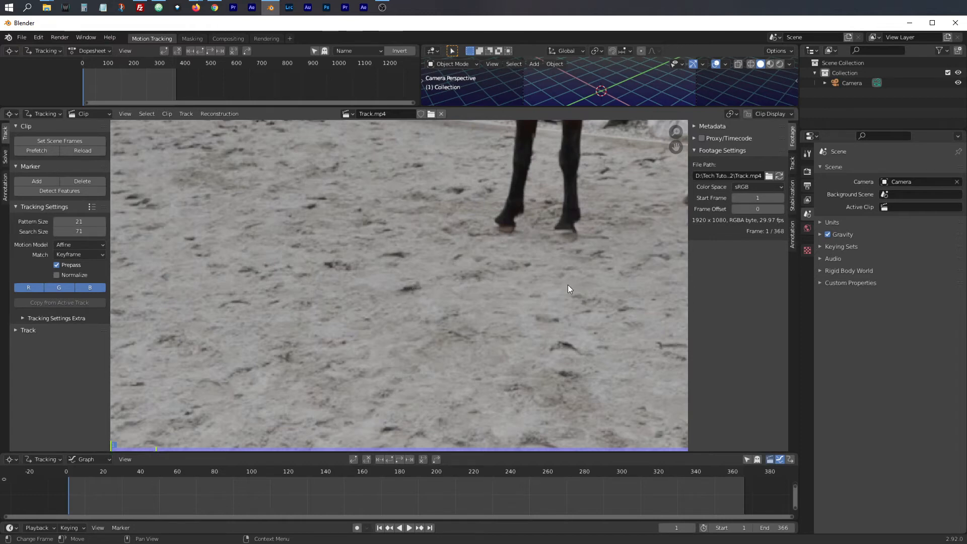
left_click(65, 254)
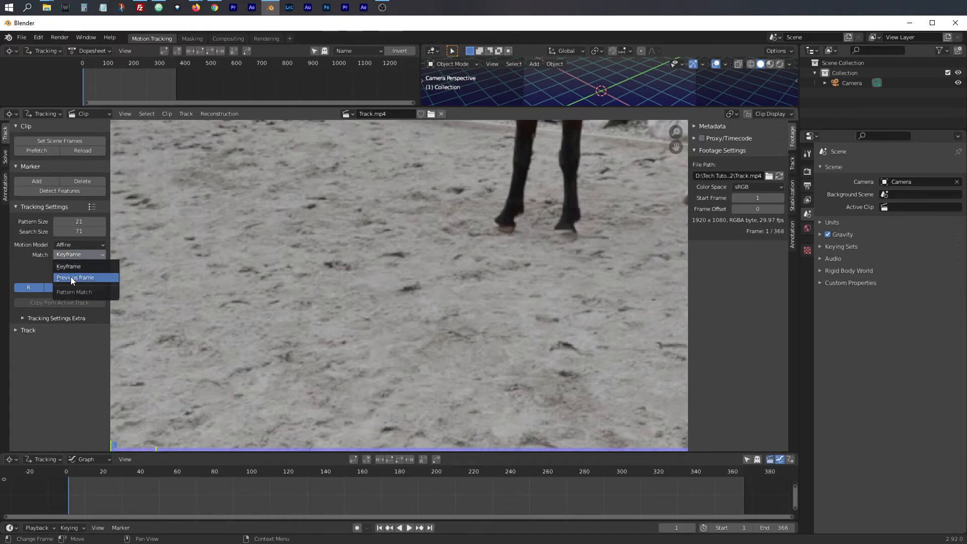
left_click(71, 277)
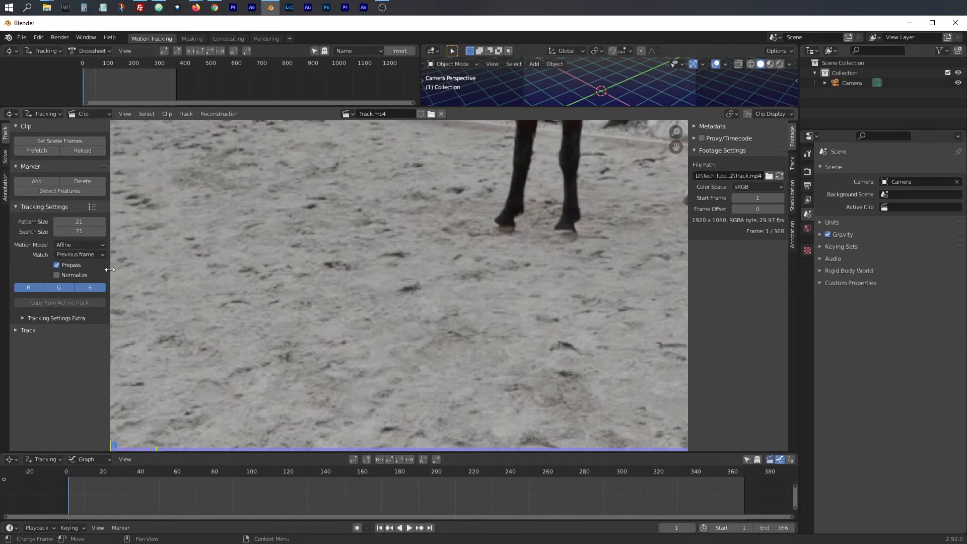
Add a tracking marker on the dark spot in the sand in front of the horse and check the clip display options.
left_click(409, 288, "ctrl")
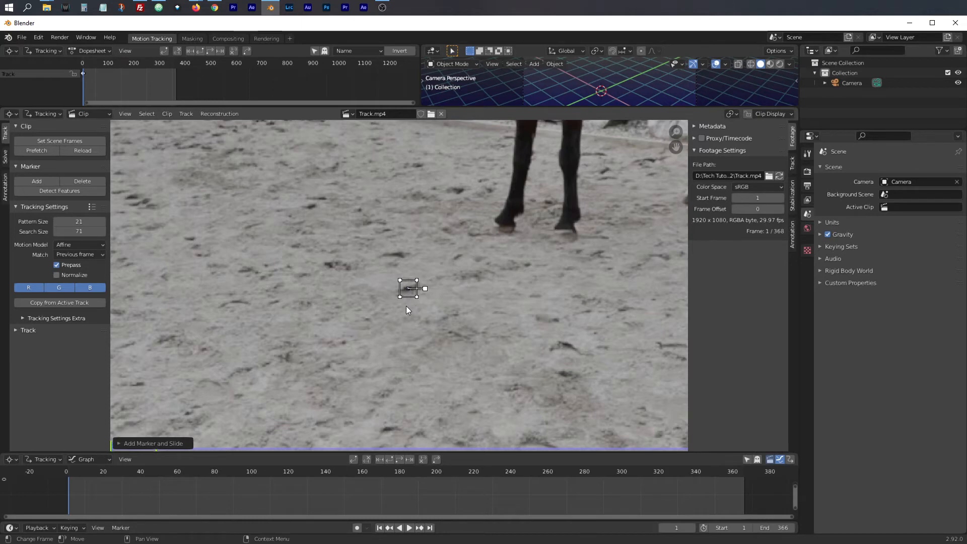
left_click(777, 115)
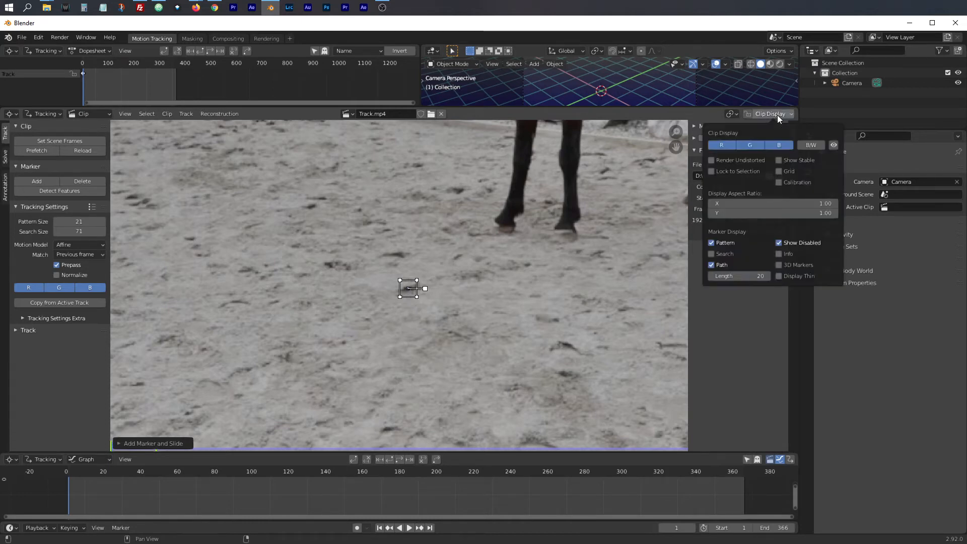
left_click(778, 115)
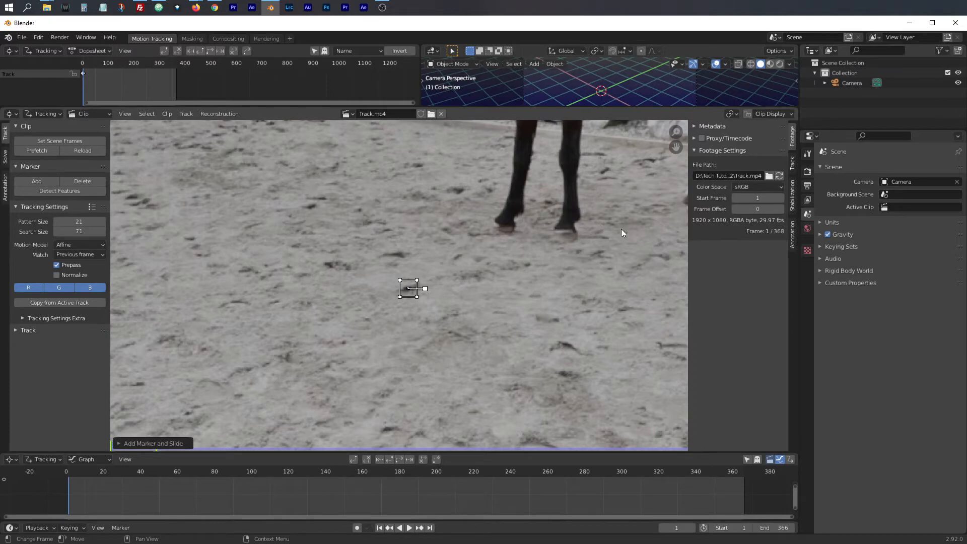
Turn on the Search area and Info in the clip's marker display options.
left_click(773, 114)
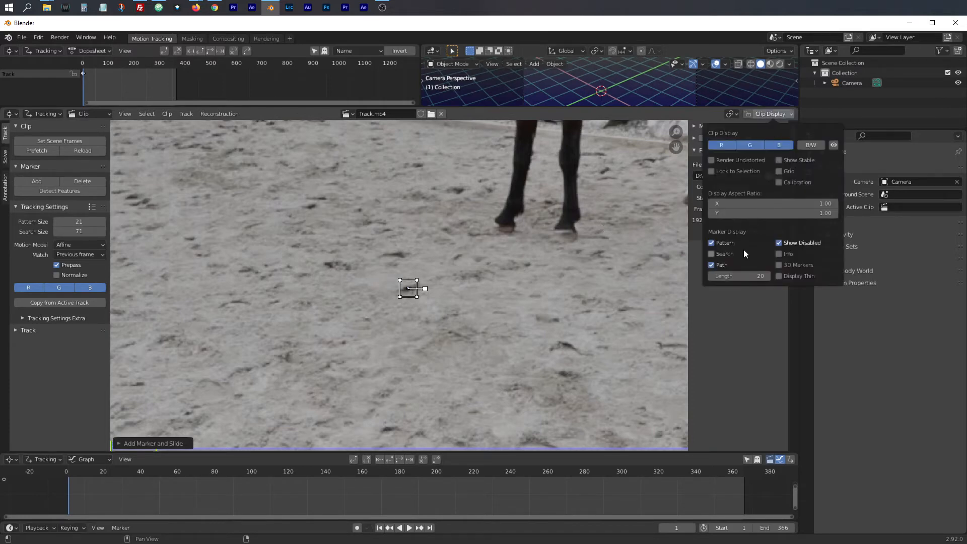
left_click(714, 255)
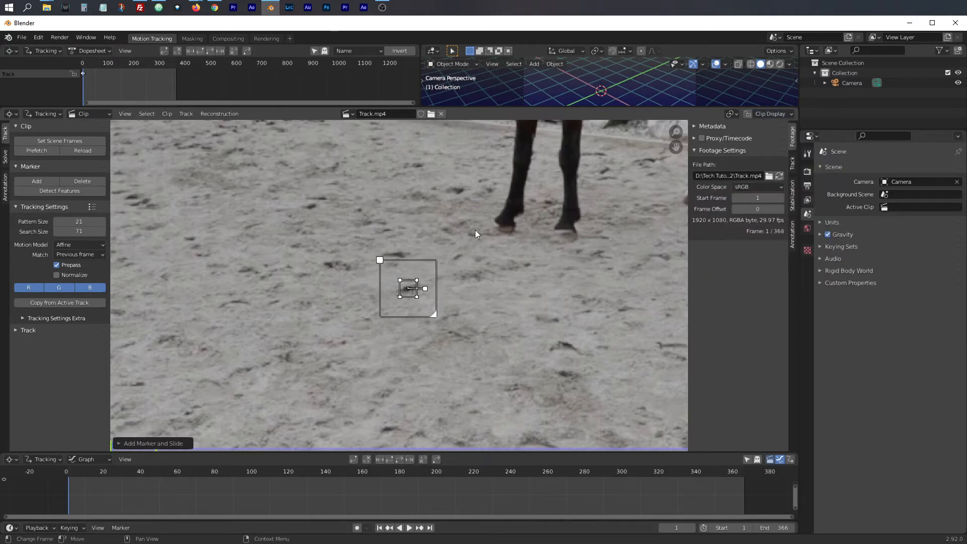
left_click(789, 112)
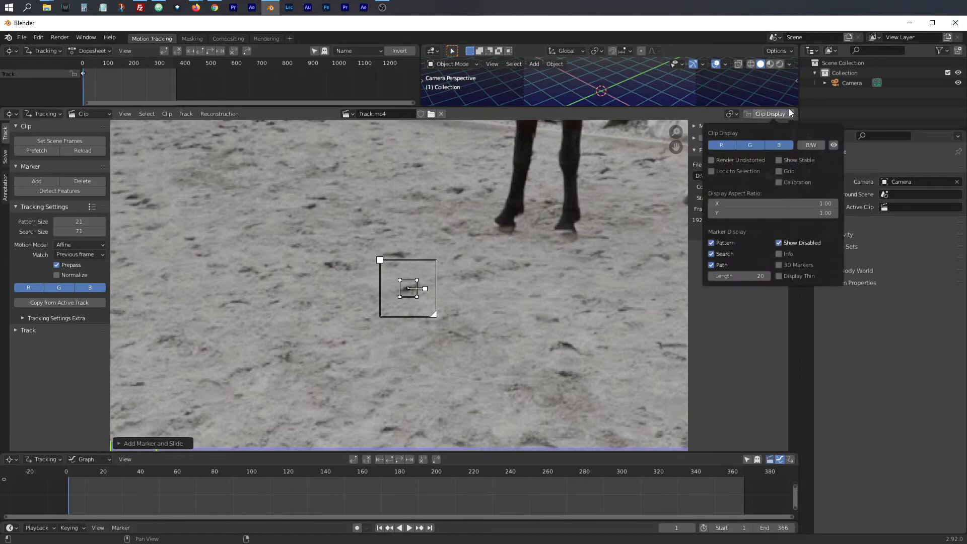
left_click(786, 254)
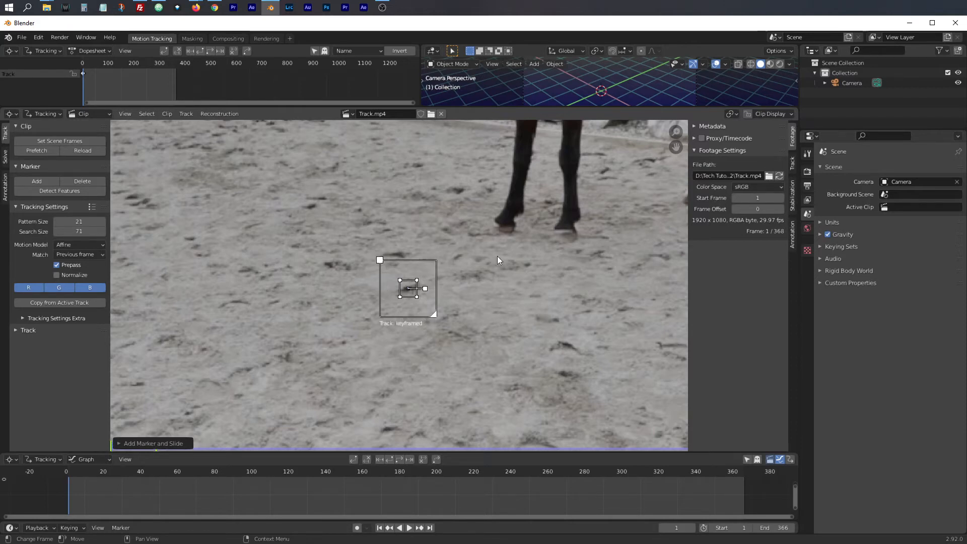
Set the scene's output frame rate to 29.97 fps to match the footage.
left_click(808, 171)
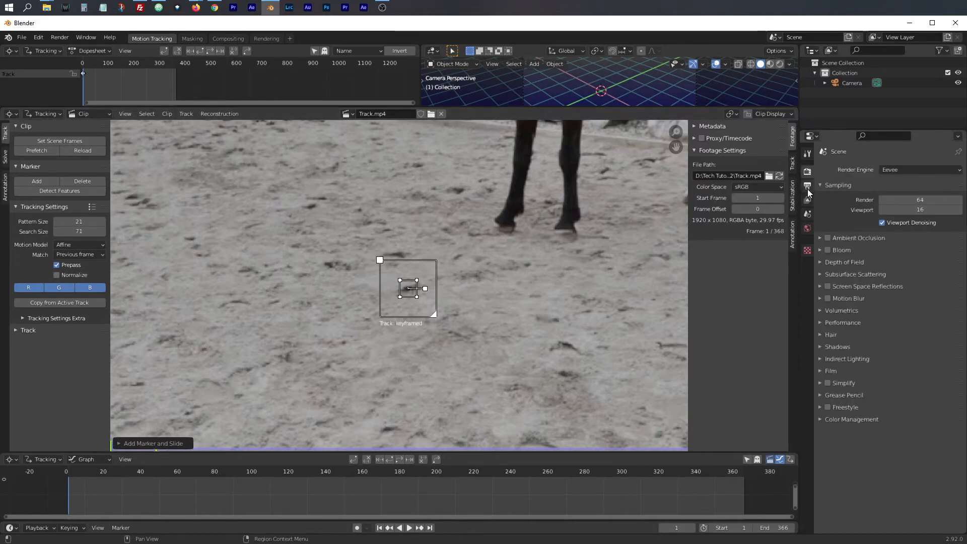
left_click(807, 186)
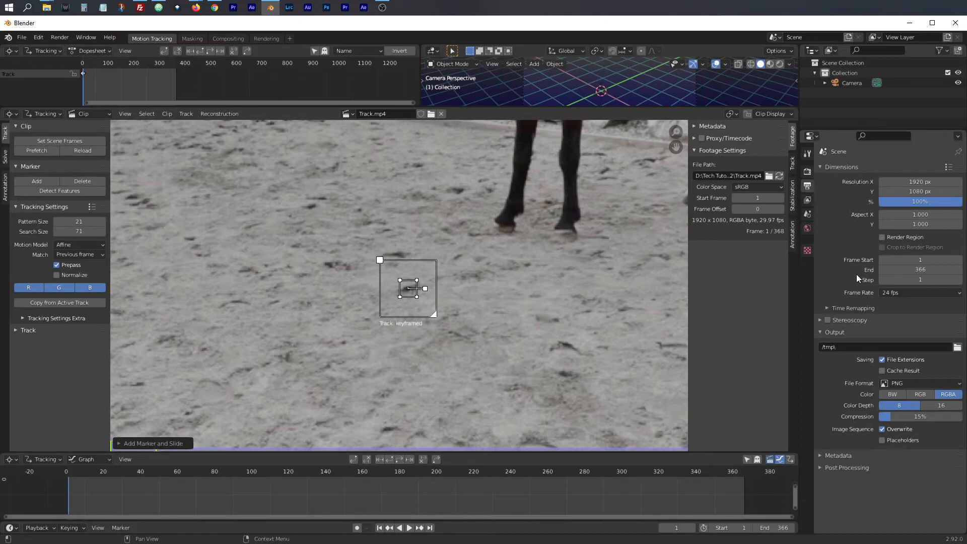
left_click(896, 291)
left_click(905, 332)
left_click(807, 171)
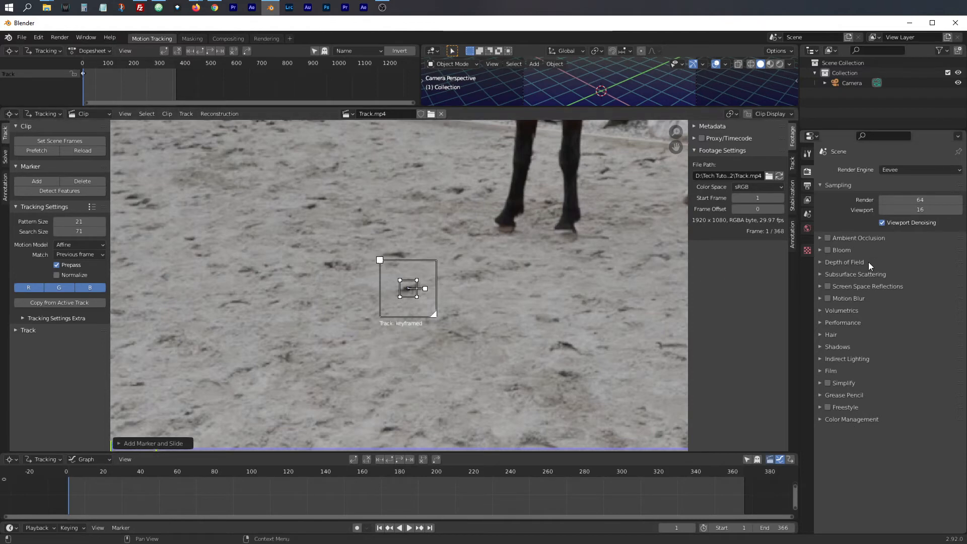
left_click(807, 189)
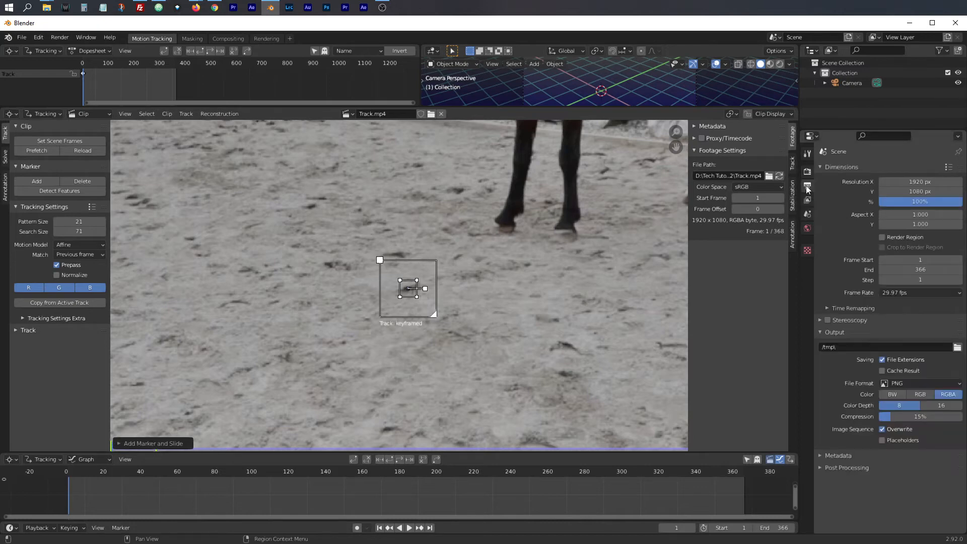
left_click(807, 173)
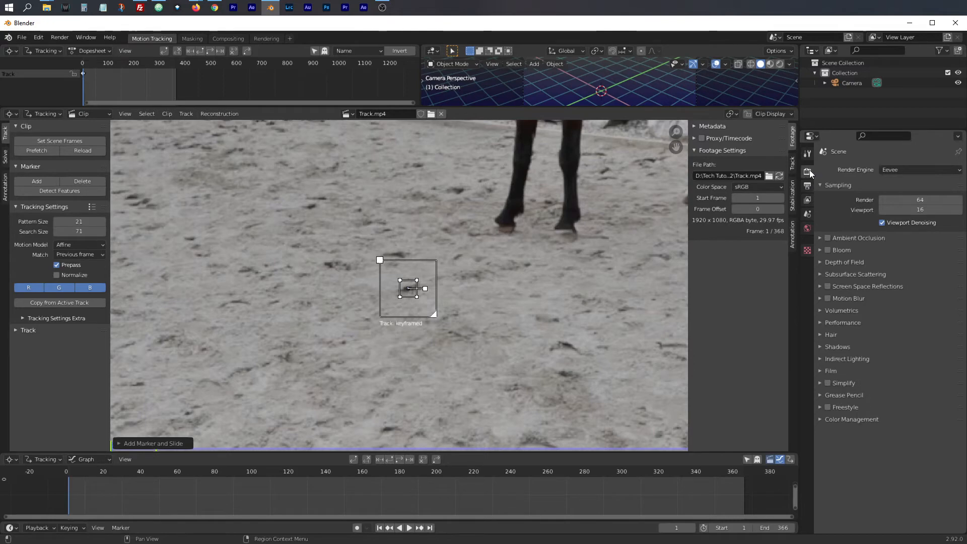
left_click(809, 188)
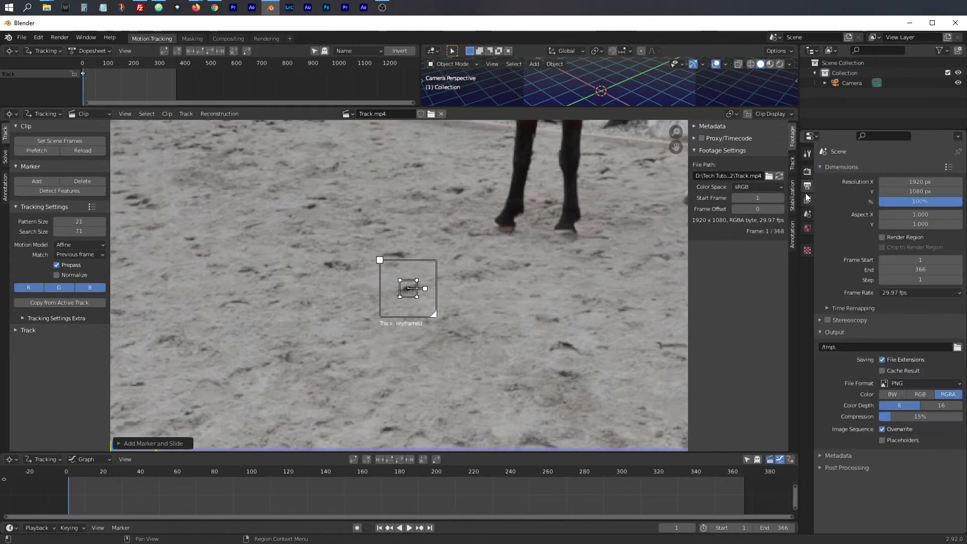
Set the scene's color management view transform to Standard.
left_click(808, 173)
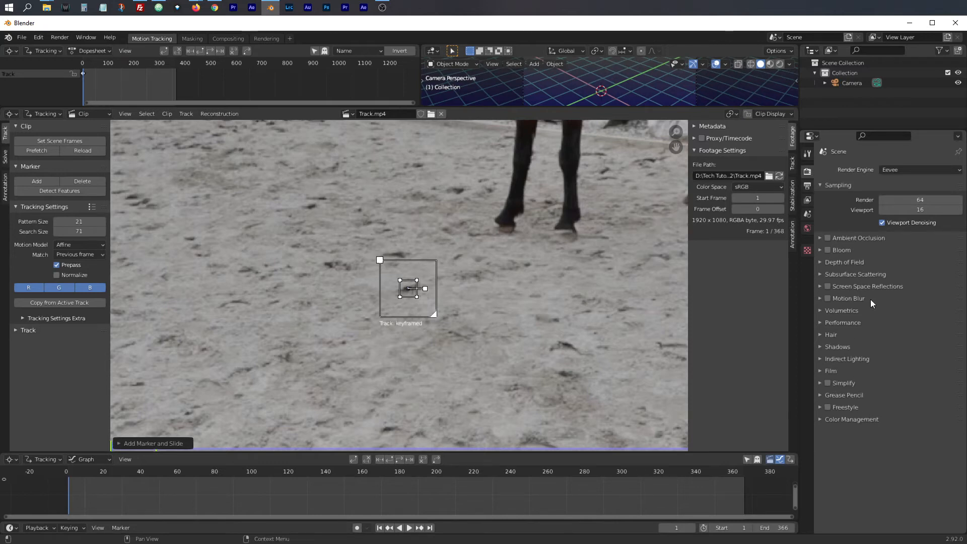
left_click(820, 419)
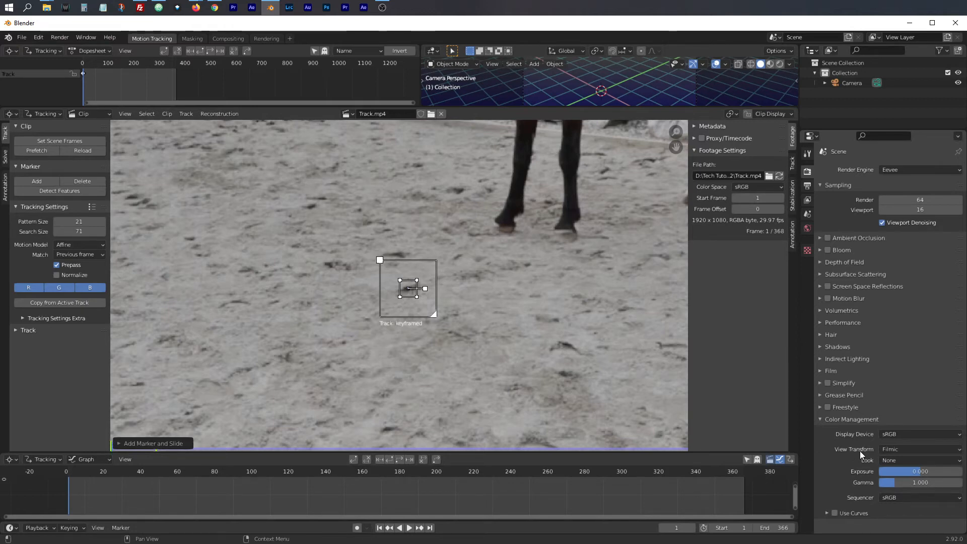
left_click(894, 447)
left_click(902, 460)
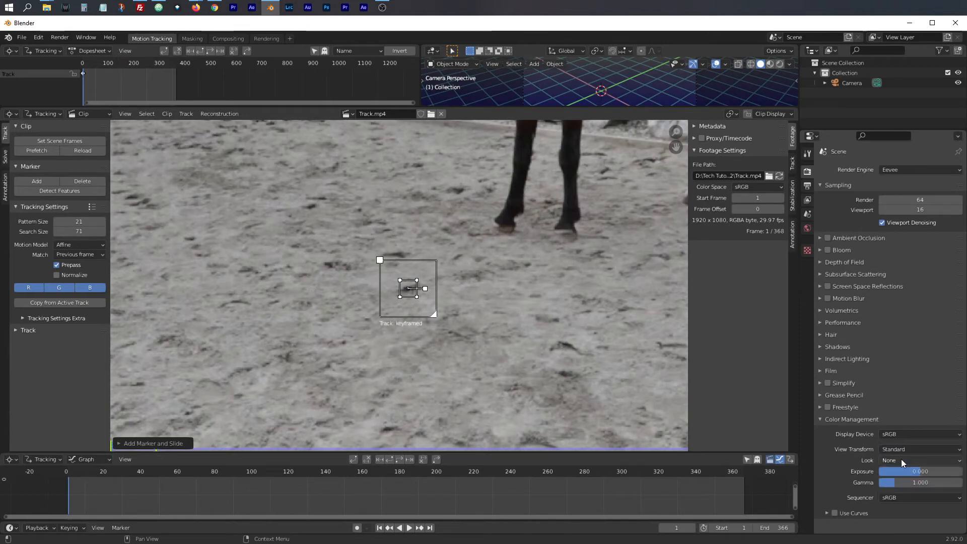
left_click(912, 447)
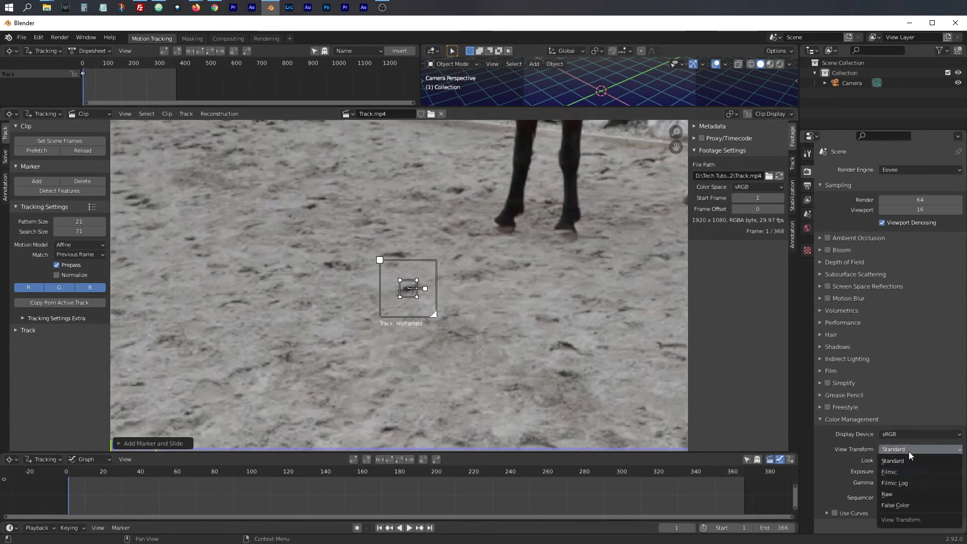
left_click(902, 470)
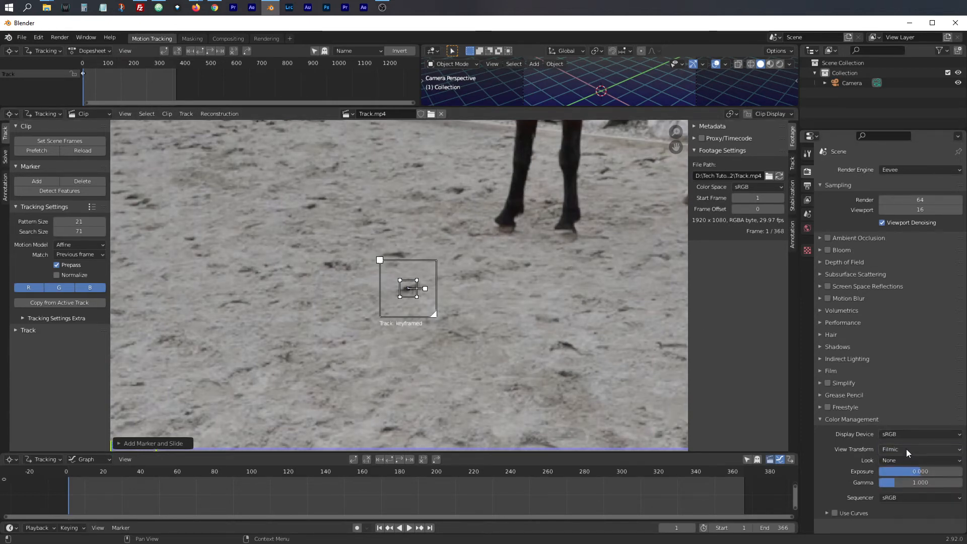
left_click(905, 449)
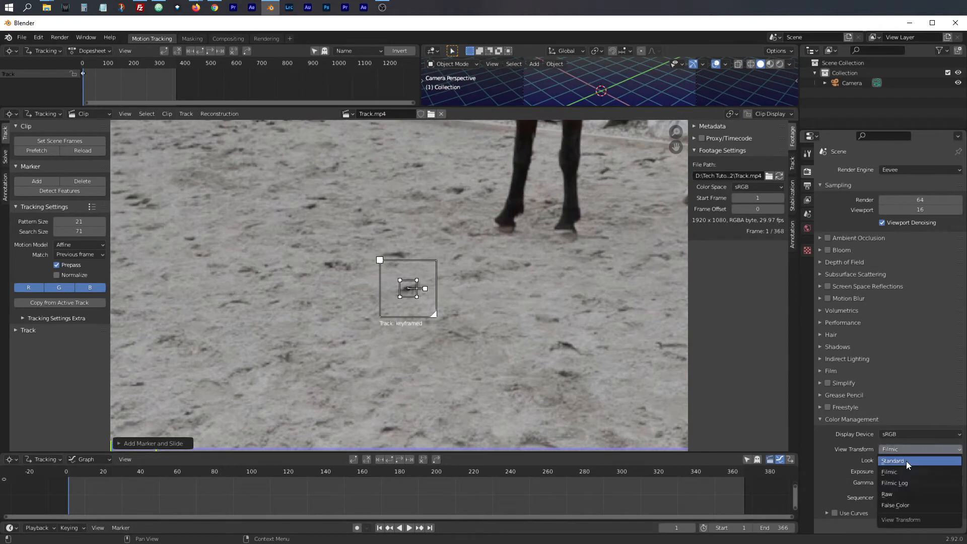
left_click(906, 461)
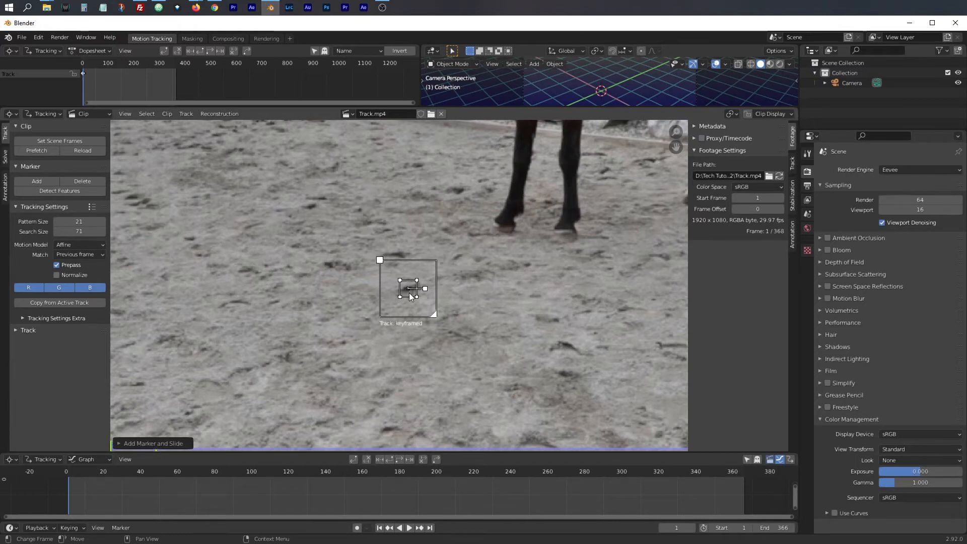
Look through the clip's Footage, Track, Stabilization and Annotation settings and return to the Track settings.
left_click(793, 163)
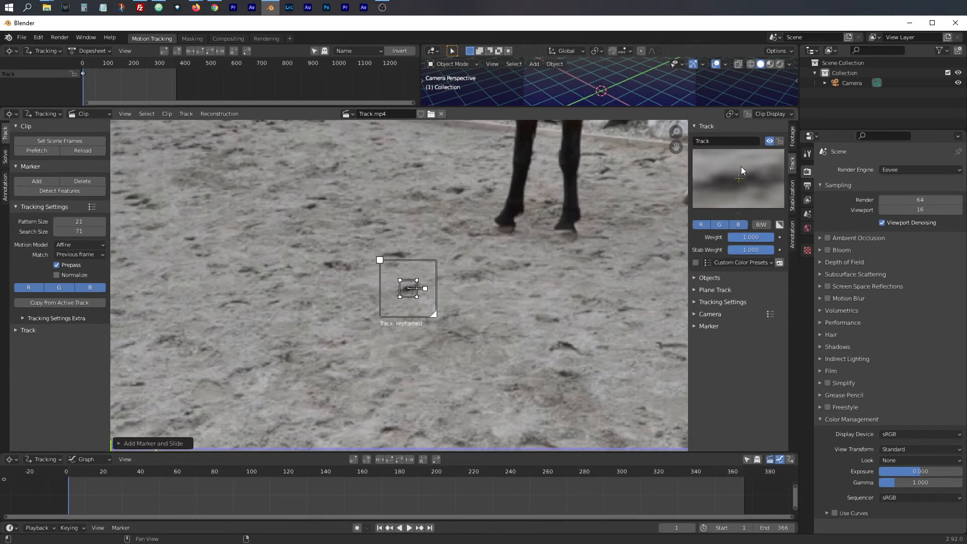
left_click(791, 140)
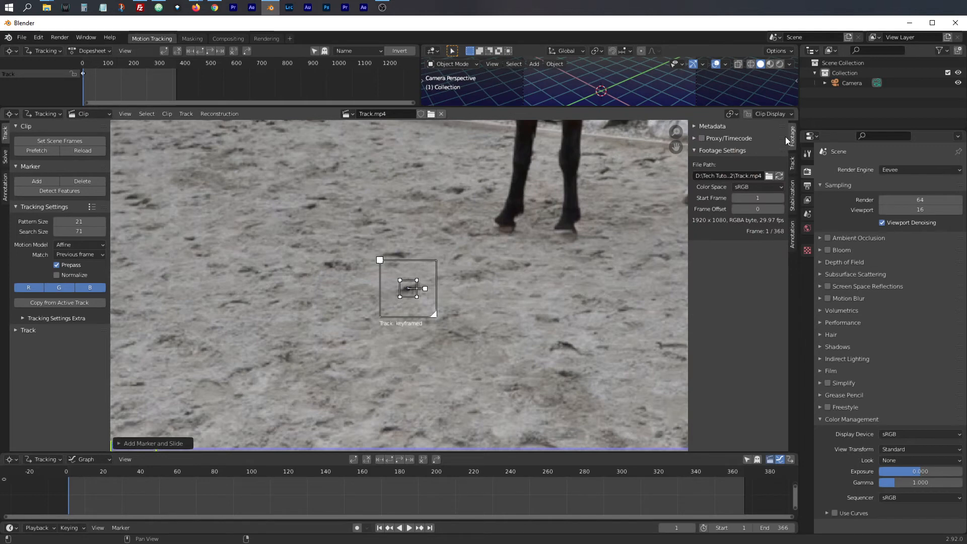
left_click(793, 165)
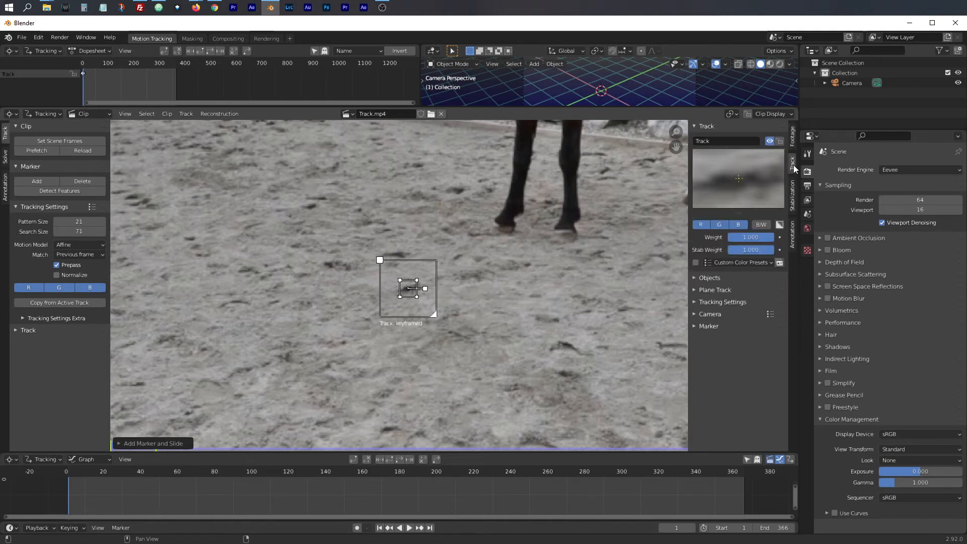
left_click(792, 194)
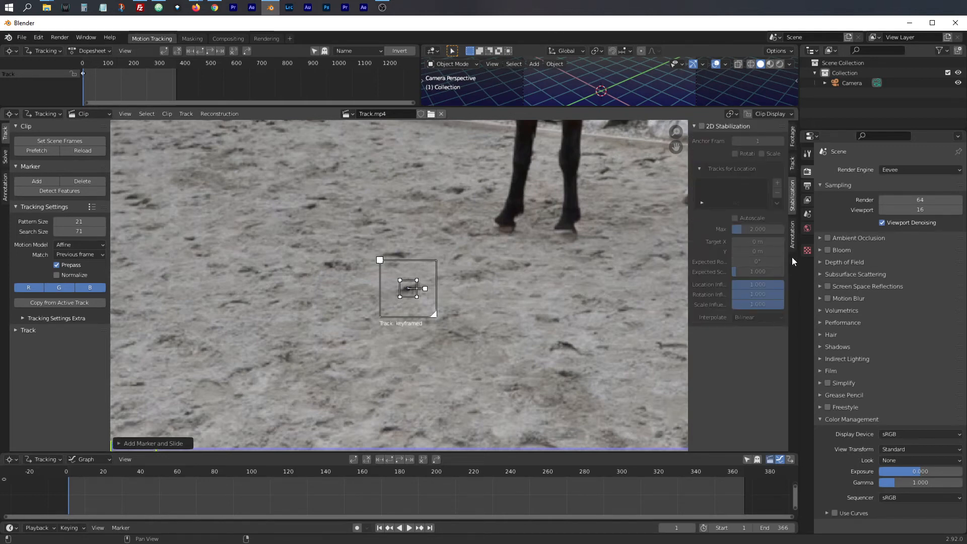
left_click(793, 228)
left_click(793, 169)
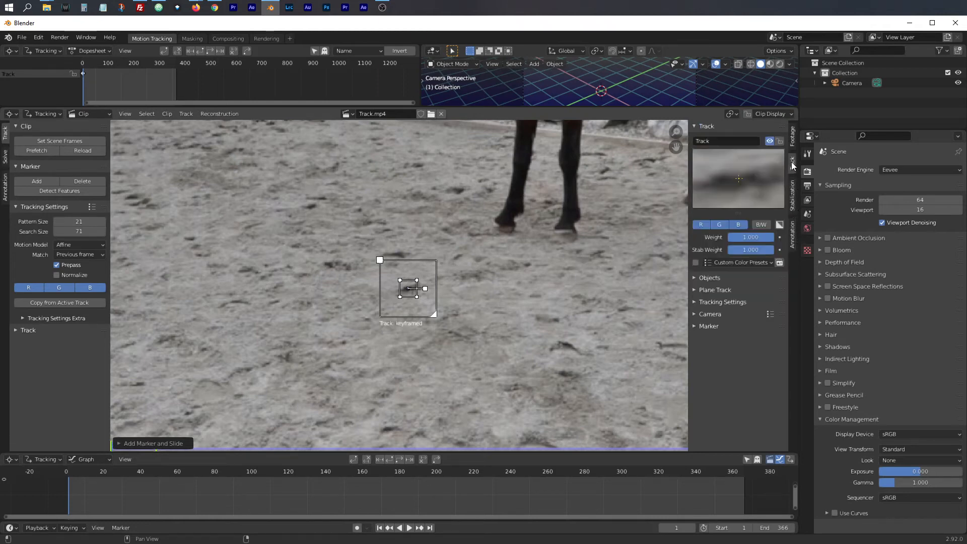
Enlarge the selected track's preview and shift the marker slightly to the left on the dark spot in the sand.
left_click_drag(688, 175, 587, 174)
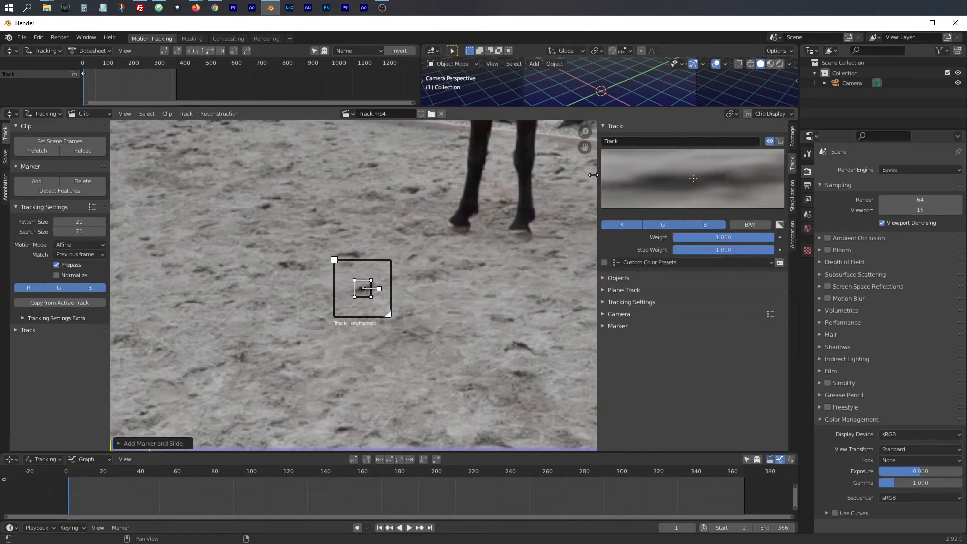
left_click_drag(686, 212, 686, 286)
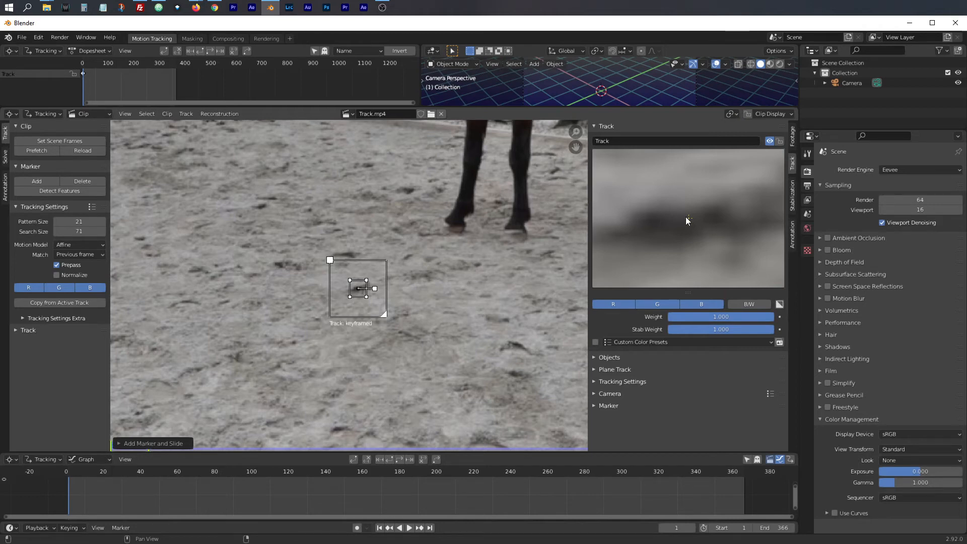
mouse_move(673, 219)
left_mouse_down()
mouse_move(706, 225)
mouse_move(665, 215)
mouse_move(693, 229)
mouse_move(715, 218)
left_mouse_up()
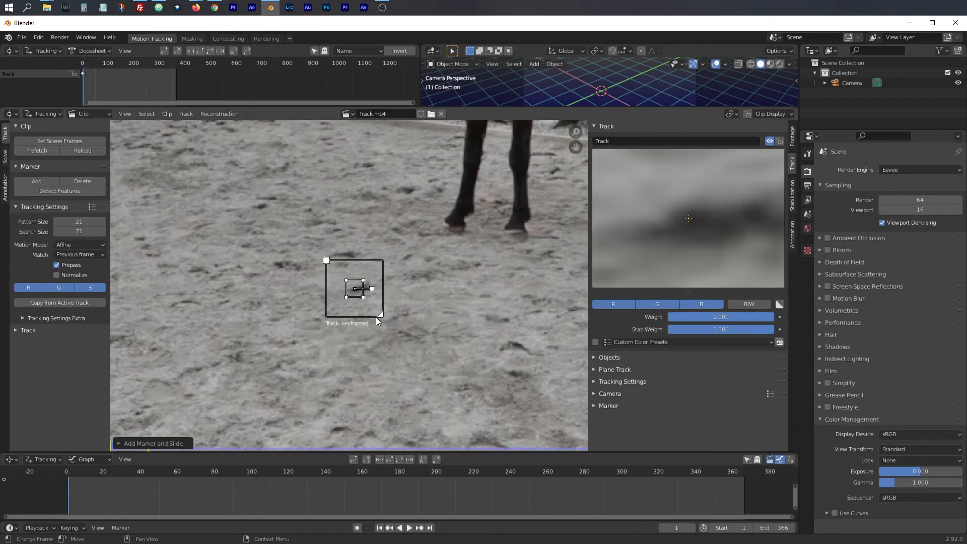
mouse_move(376, 318)
left_mouse_down()
mouse_move(367, 305)
mouse_move(391, 324)
mouse_move(381, 315)
left_mouse_up()
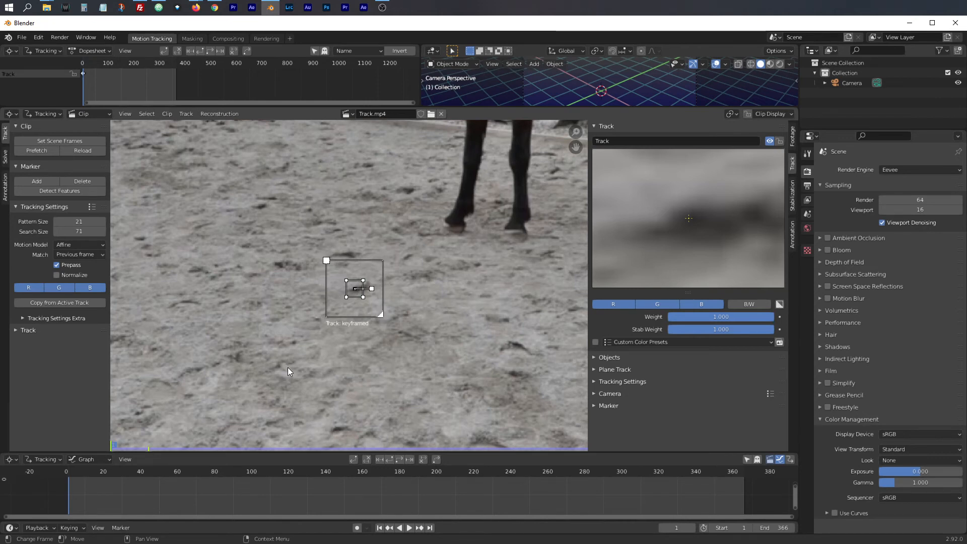
Track the sand marker forward to frame 366 and review its path back at frames 208 and 187.
left_click(398, 458)
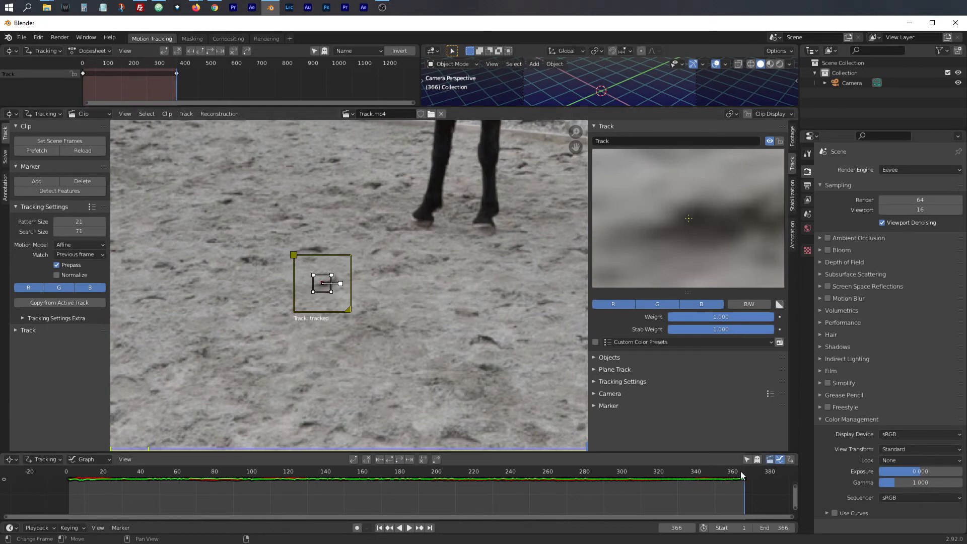
left_click_drag(740, 471, 451, 474)
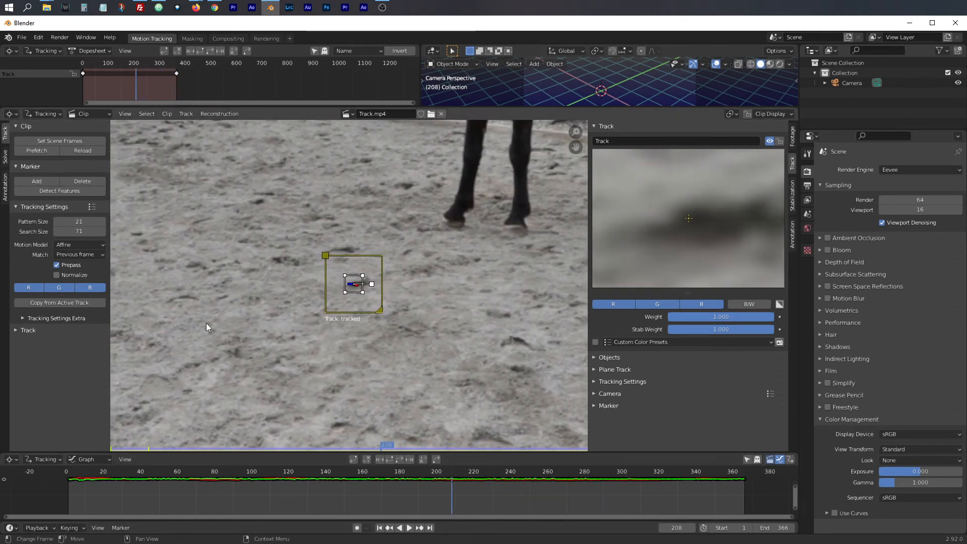
scroll(334, 350, "up", 8)
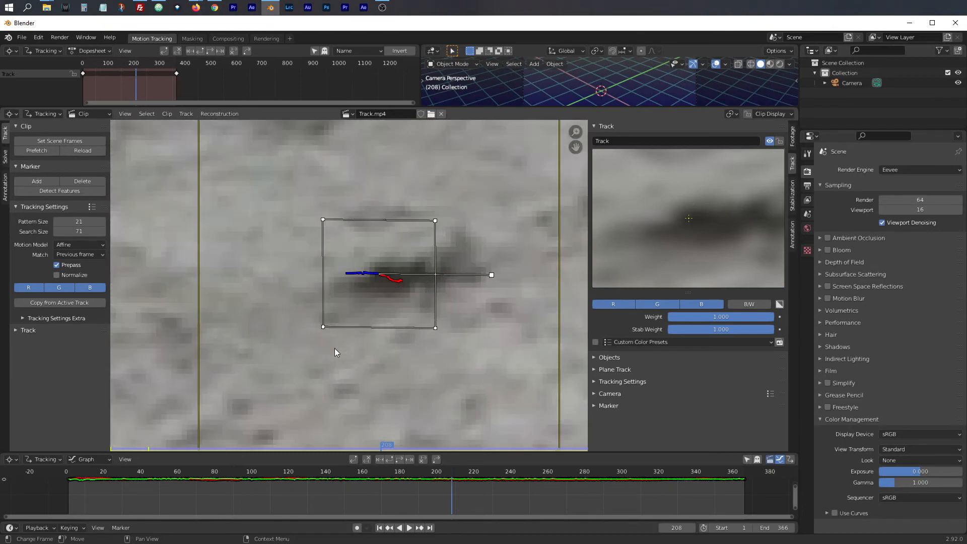
scroll(334, 349, "down", 4)
scroll(335, 348, "down", 5)
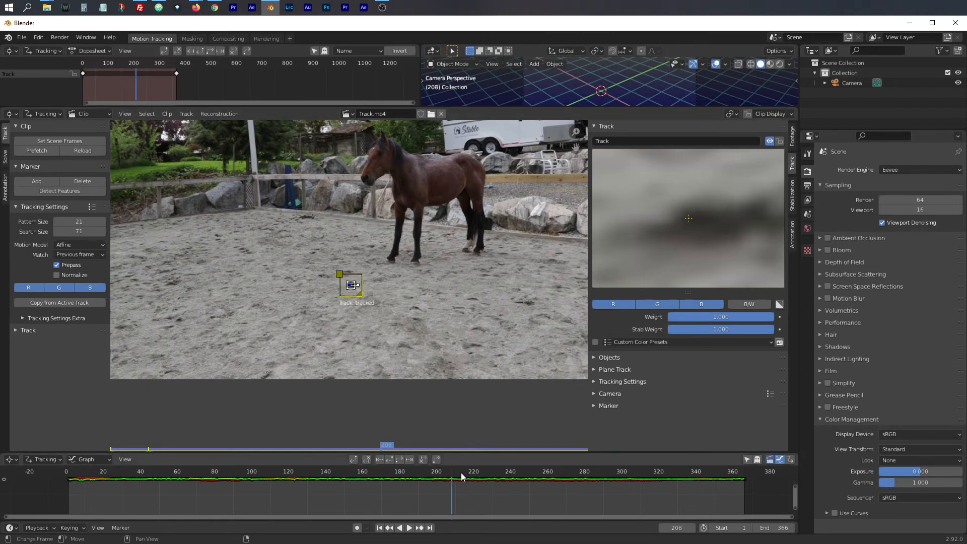
mouse_move(455, 472)
left_mouse_down()
mouse_move(71, 472)
mouse_move(587, 481)
mouse_move(747, 473)
mouse_move(412, 473)
left_mouse_up()
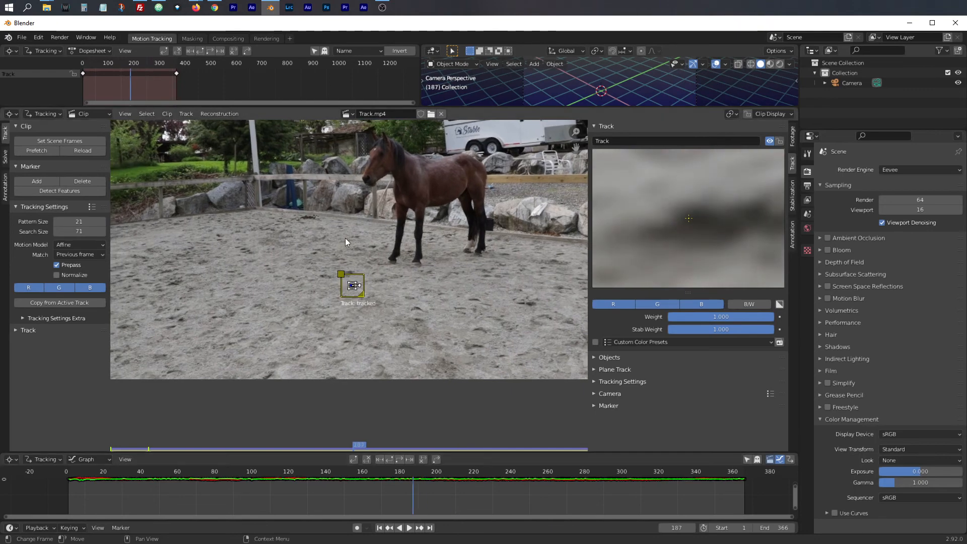
scroll(406, 255, "down", 1)
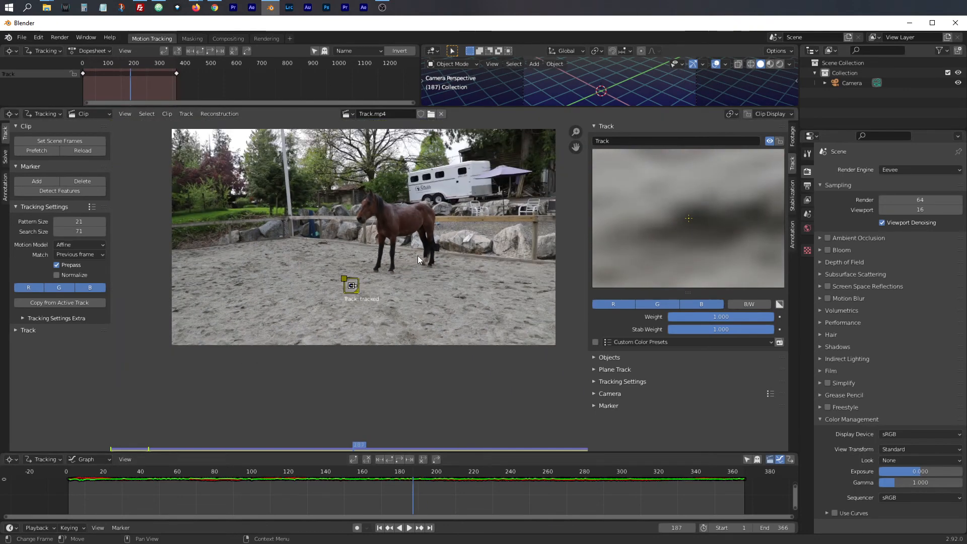
middle_click_drag(416, 247, 412, 289)
scroll(426, 302, "up", 1)
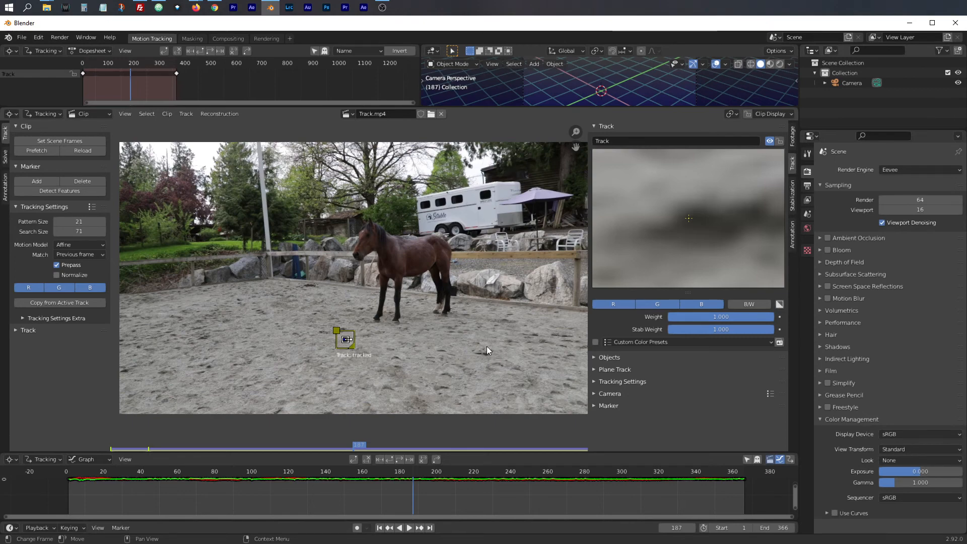
scroll(388, 369, "up", 2)
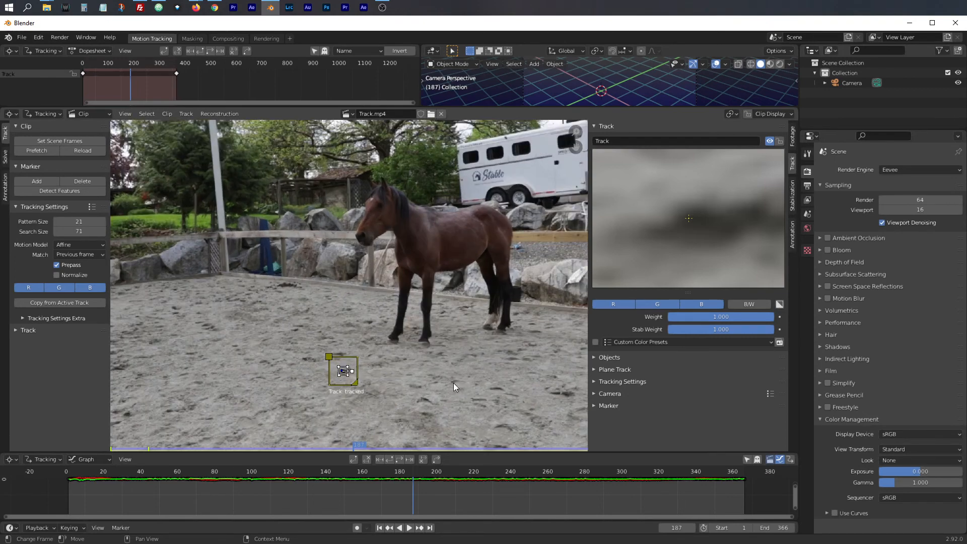
middle_click_drag(453, 383, 457, 337)
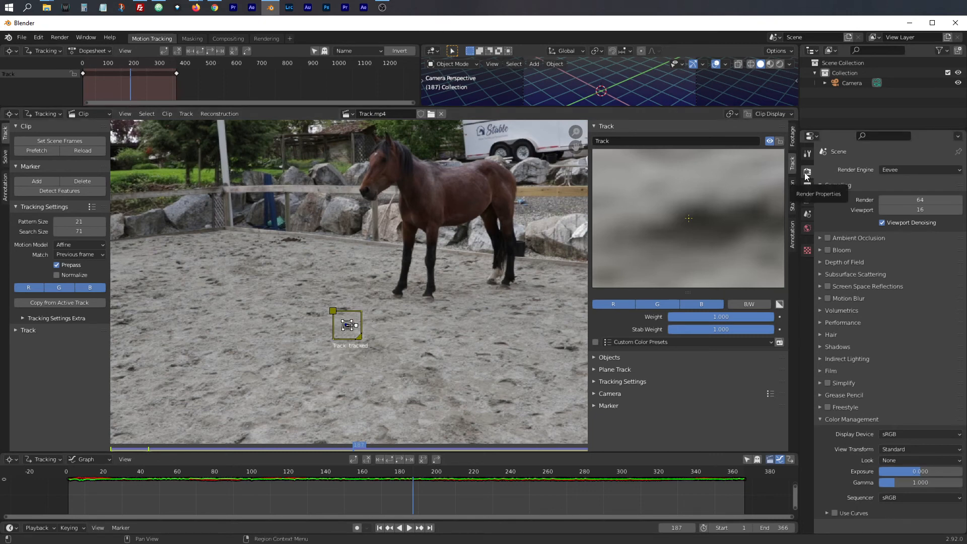
Try the Filmic view transform in the scene's color management and restore Standard.
left_click(923, 448)
left_click(908, 469)
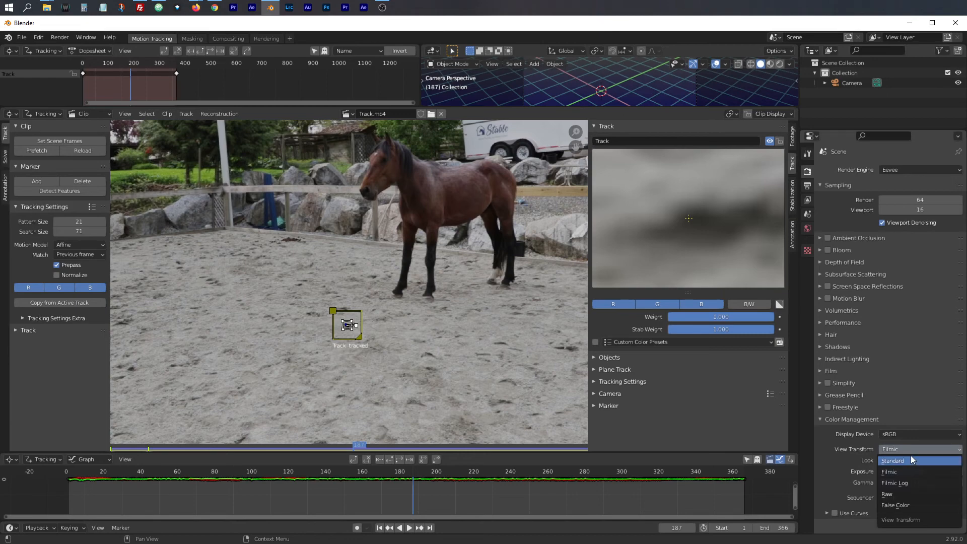
left_click(911, 456)
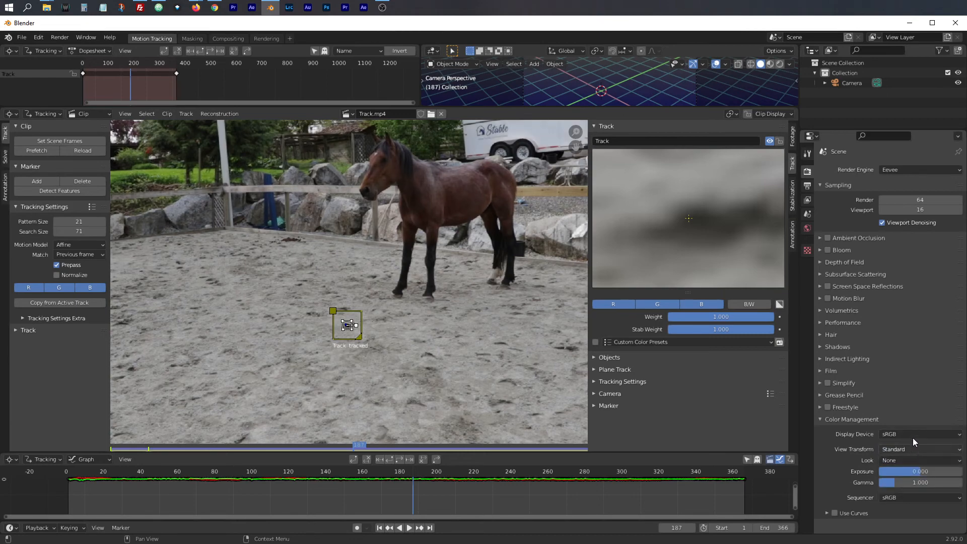
Check the scene's frame rate choices in the output dimension settings.
left_click(807, 186)
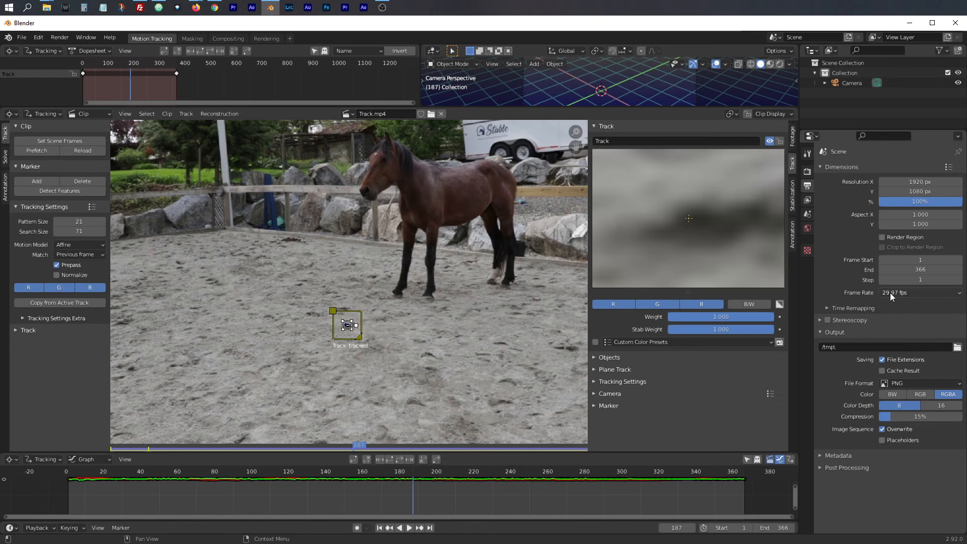
left_click(922, 292)
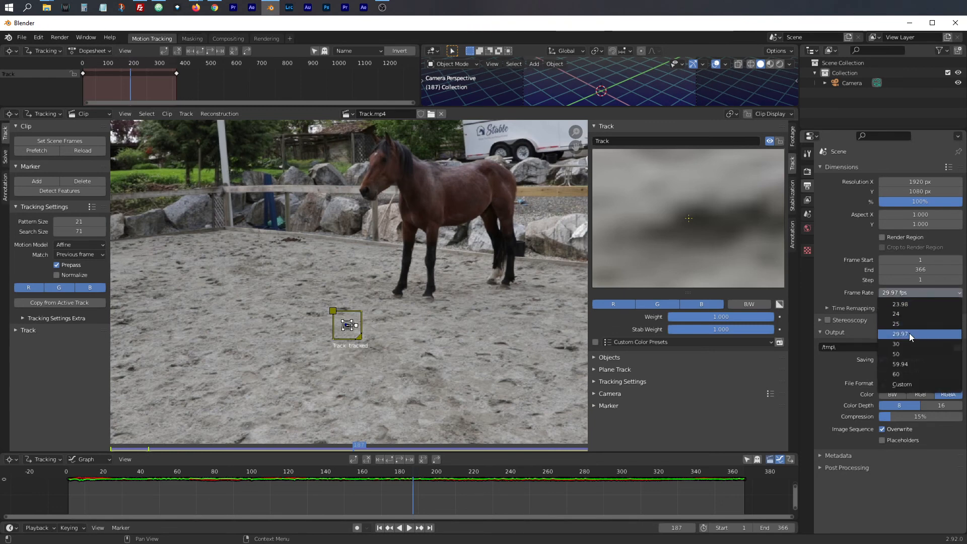
left_click(851, 295)
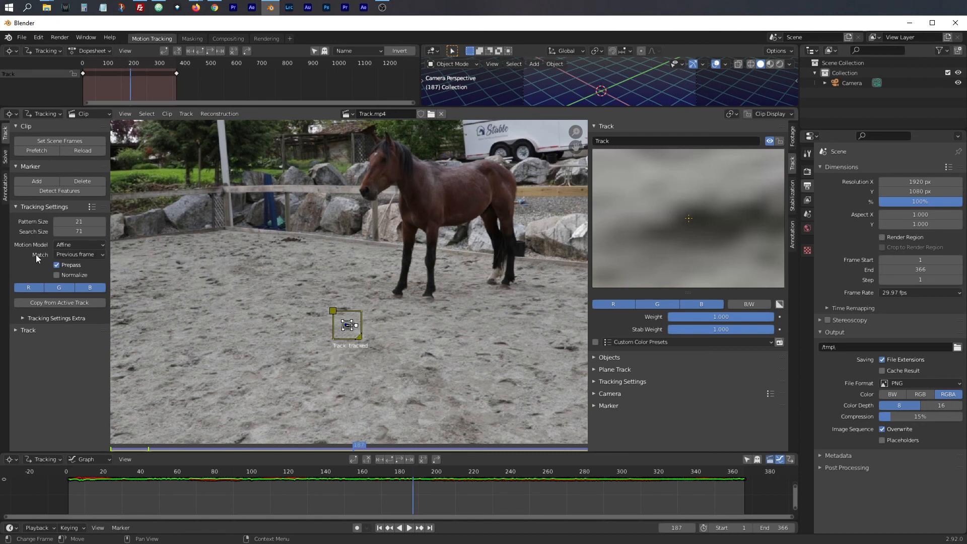
Review the motion model choices in the tracking settings, pick Affine, and check the Match option.
left_click(86, 246)
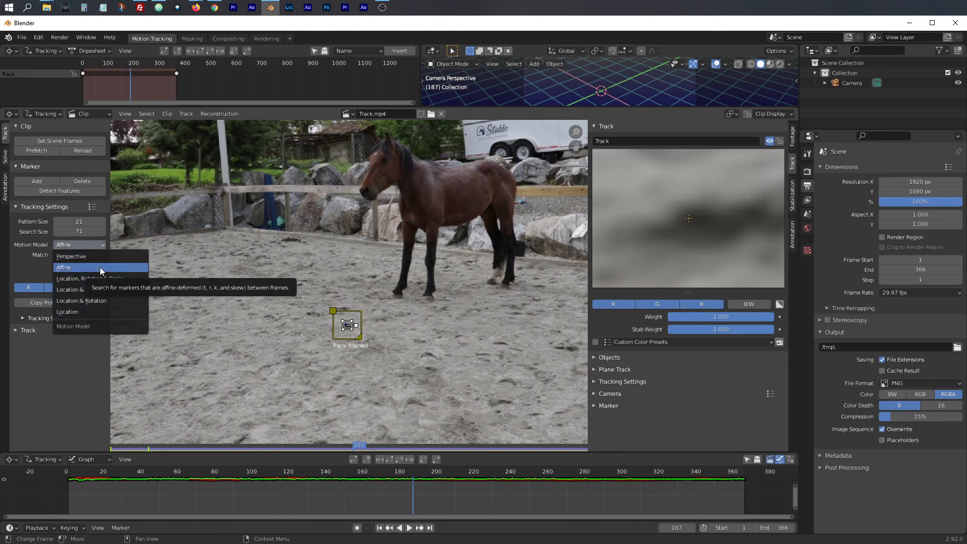
left_click(99, 267)
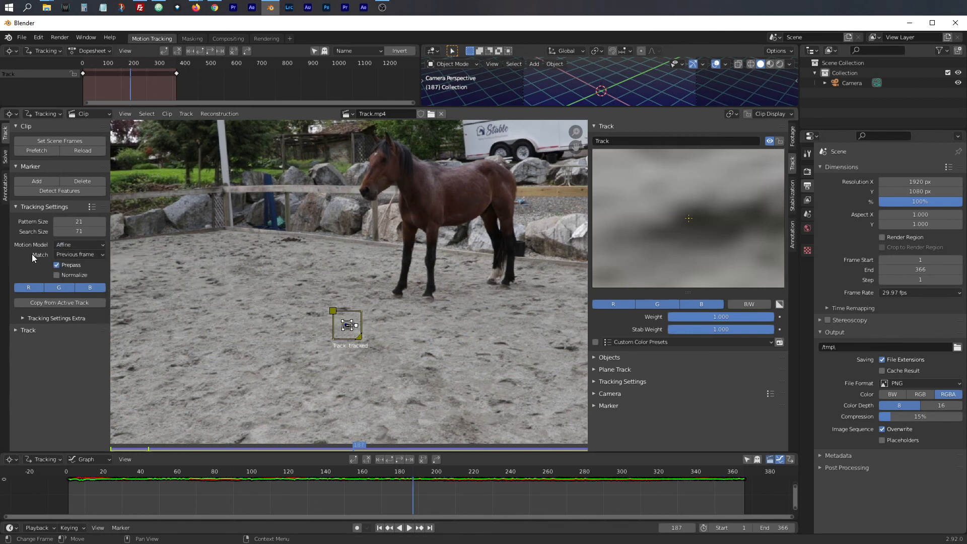
left_click(69, 255)
Inspect the sand marker up close, check the clip's footage settings, and return to the Track settings with the whole frame in view.
scroll(380, 348, "up", 3)
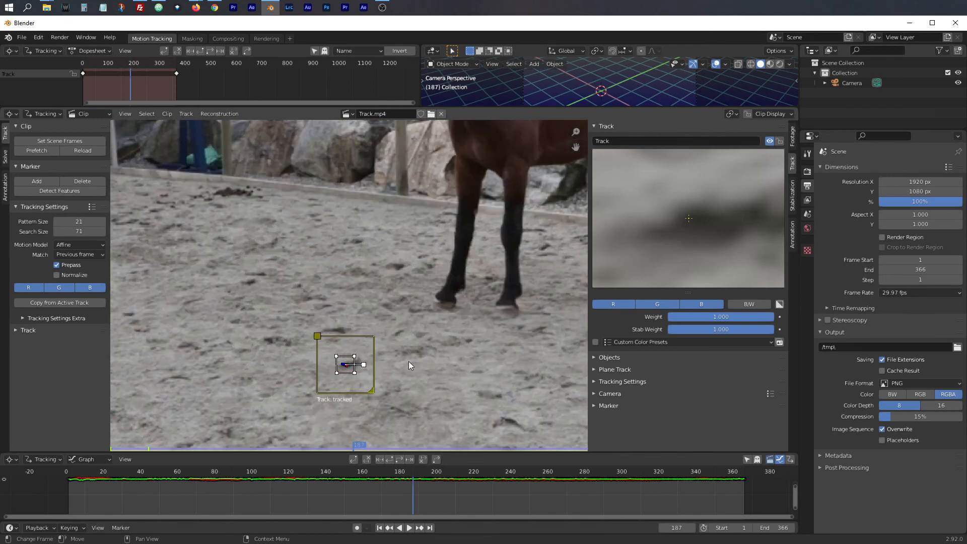
scroll(409, 361, "down", 3)
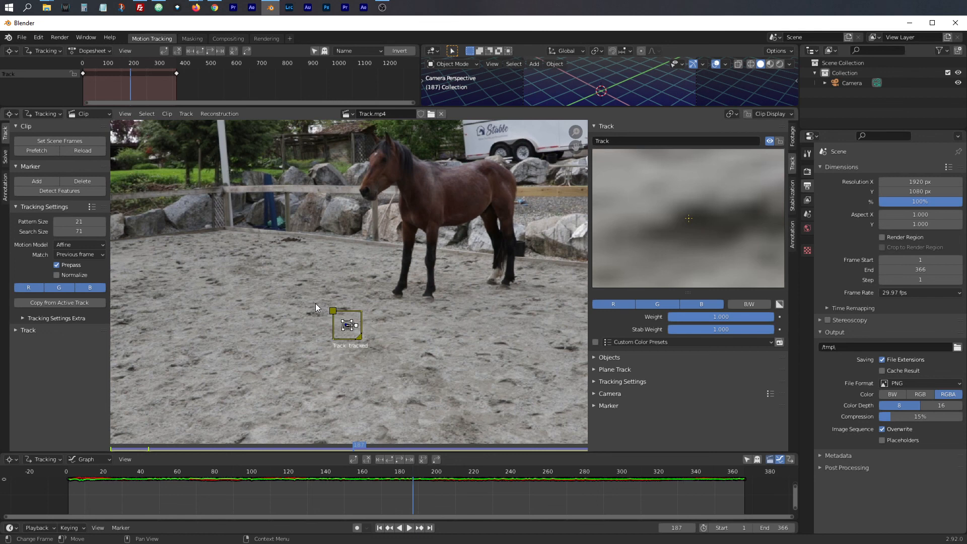
left_click(792, 140)
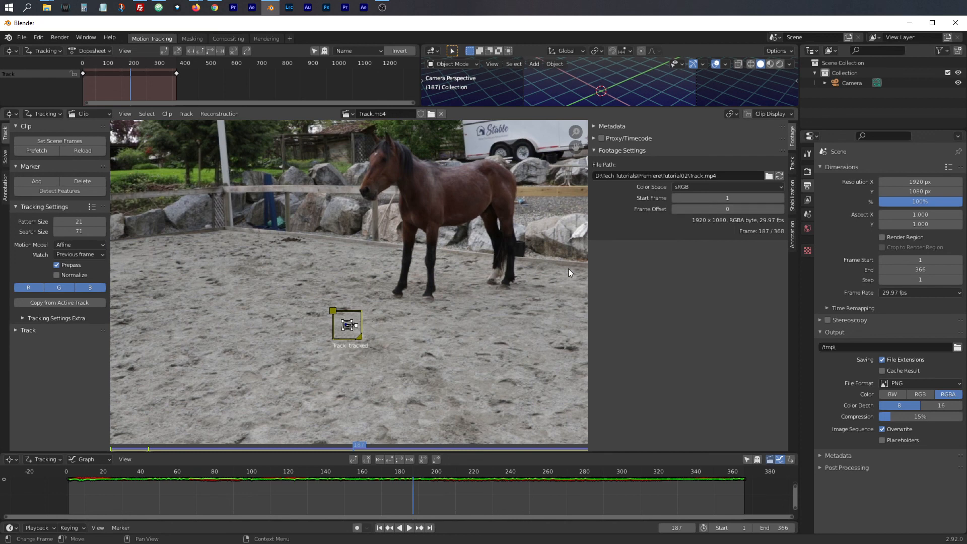
left_click(791, 164)
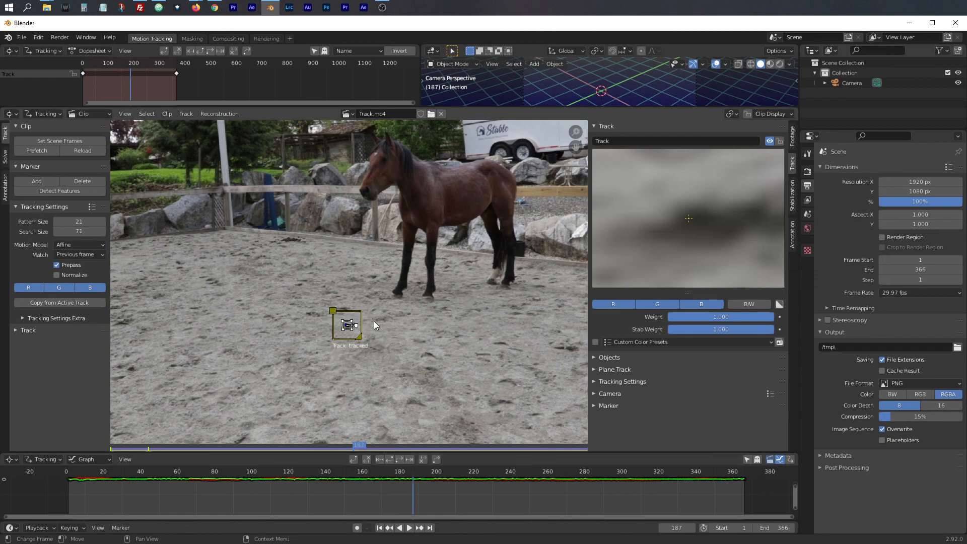
scroll(374, 321, "down", 4)
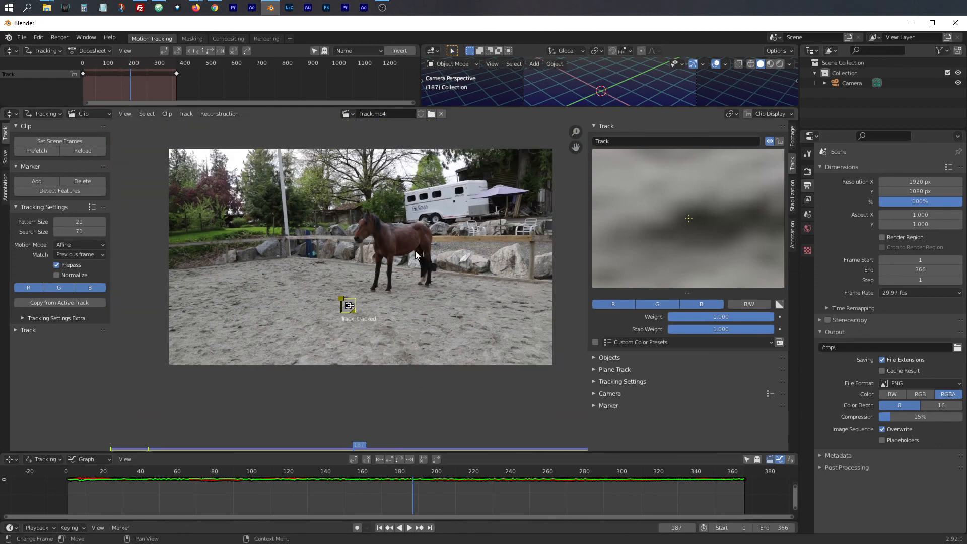